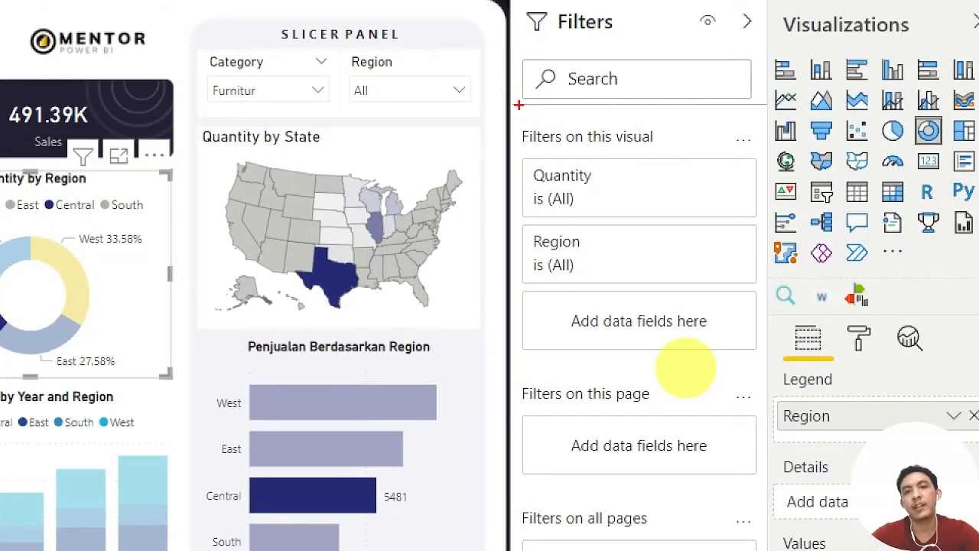
Filter the Quantity by Region donut chart to show only the Central region.
mouse_move(519, 104)
left_mouse_down()
mouse_move(649, 306)
mouse_move(754, 377)
mouse_move(761, 364)
left_mouse_up()
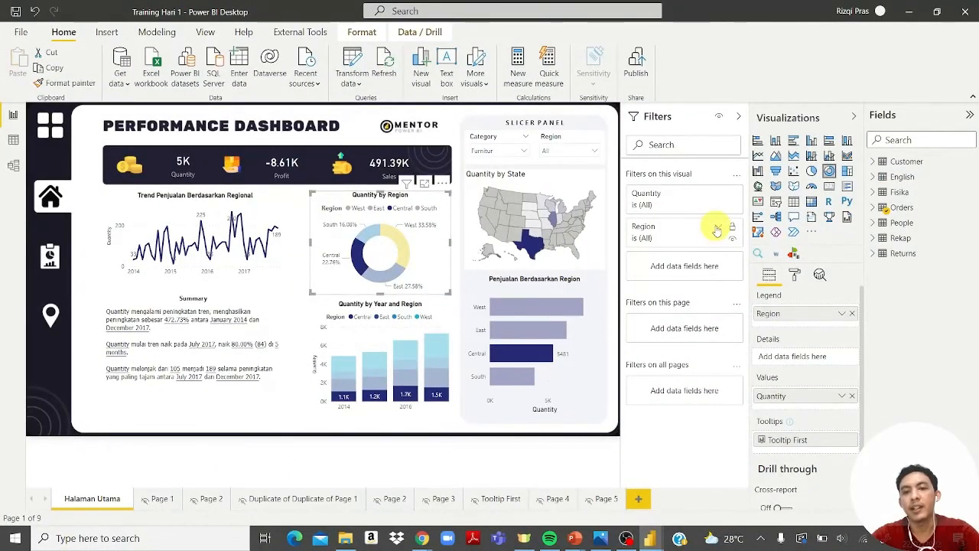
left_click(717, 227)
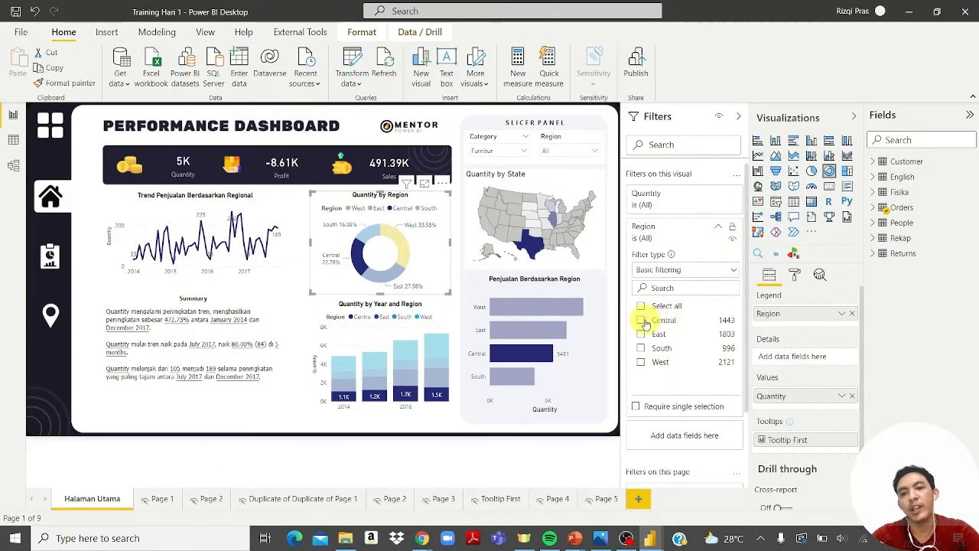
left_click(641, 321)
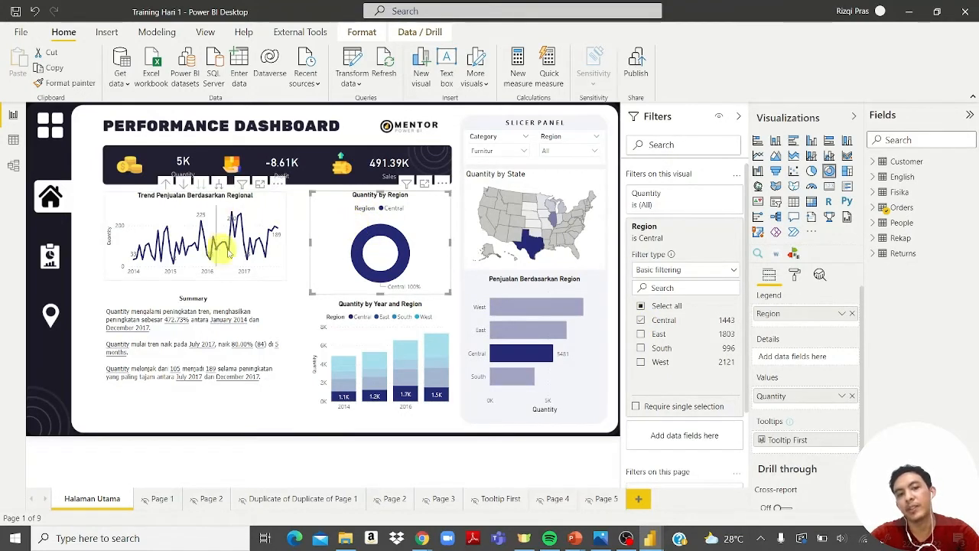
Clear Central from the donut chart's Region filter and remove the chart's Central cross-highlighting from the report page.
left_click(645, 326)
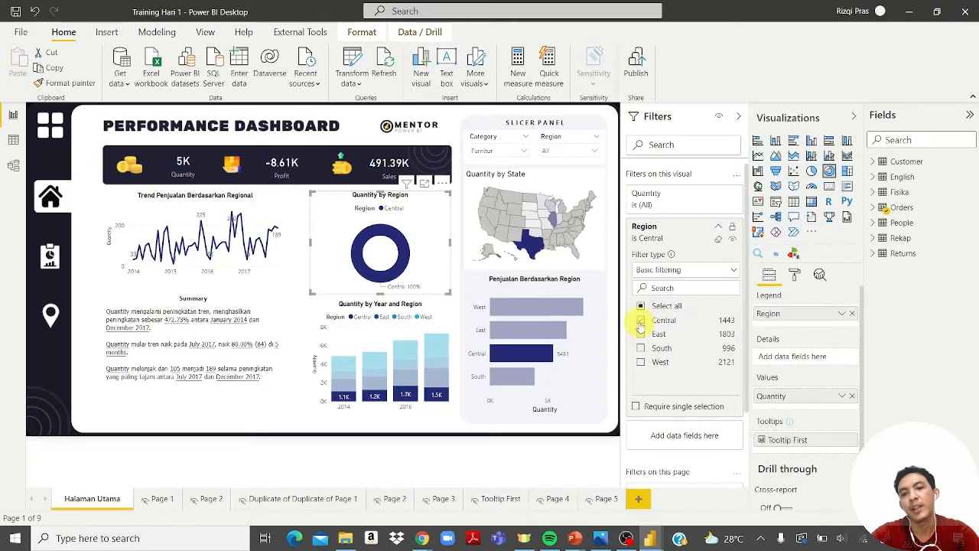
left_click(719, 230)
left_click(361, 262)
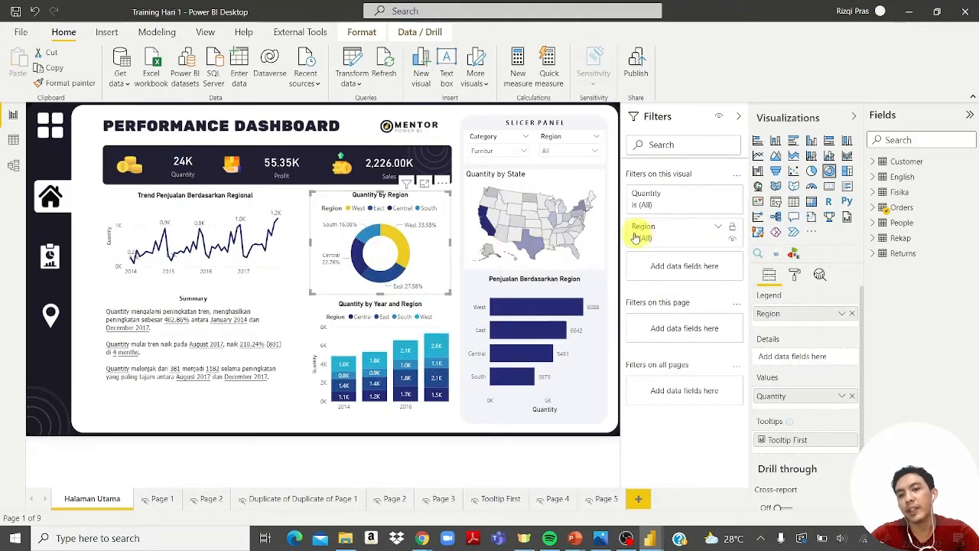
Add Region from the Orders table as a page-level filter and restrict it to Central.
left_click(876, 210)
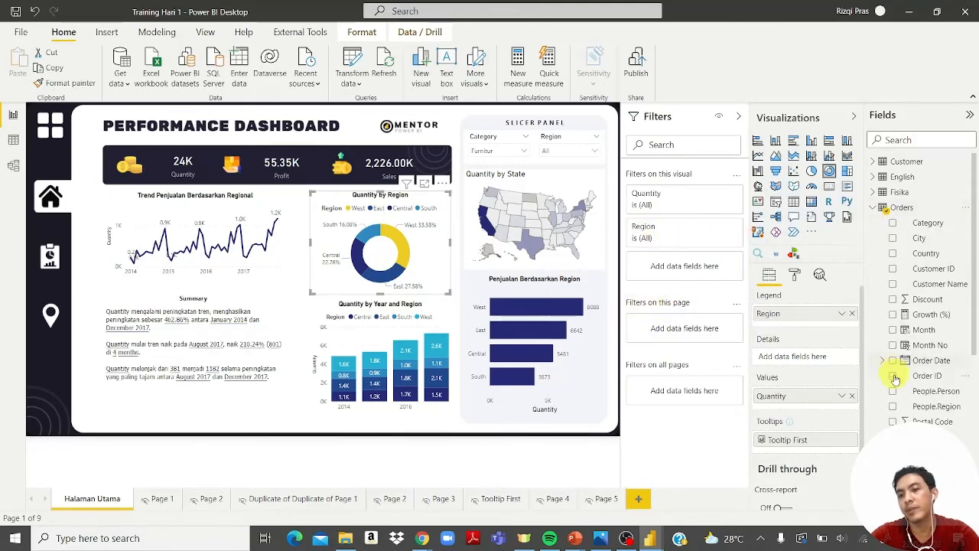
scroll(922, 393, "down", 2)
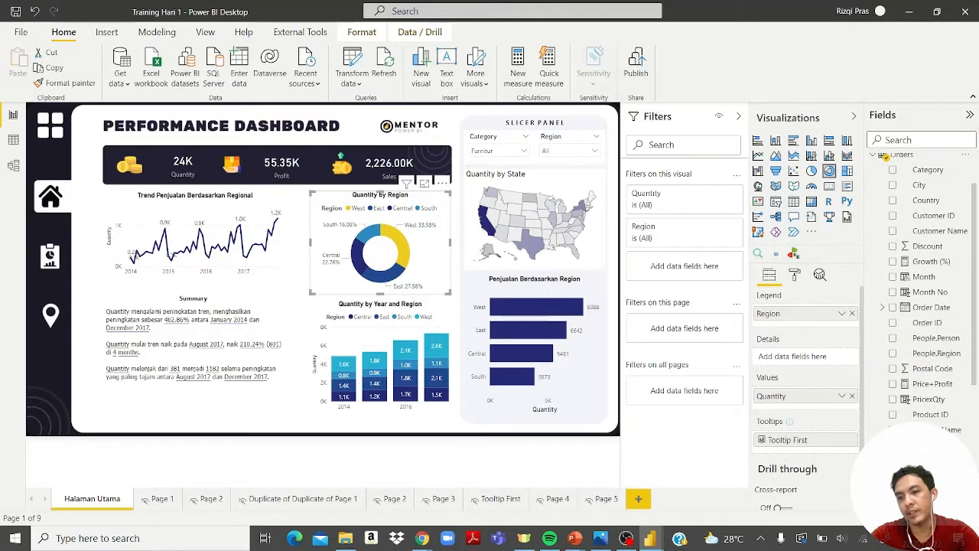
left_click_drag(923, 475, 692, 338)
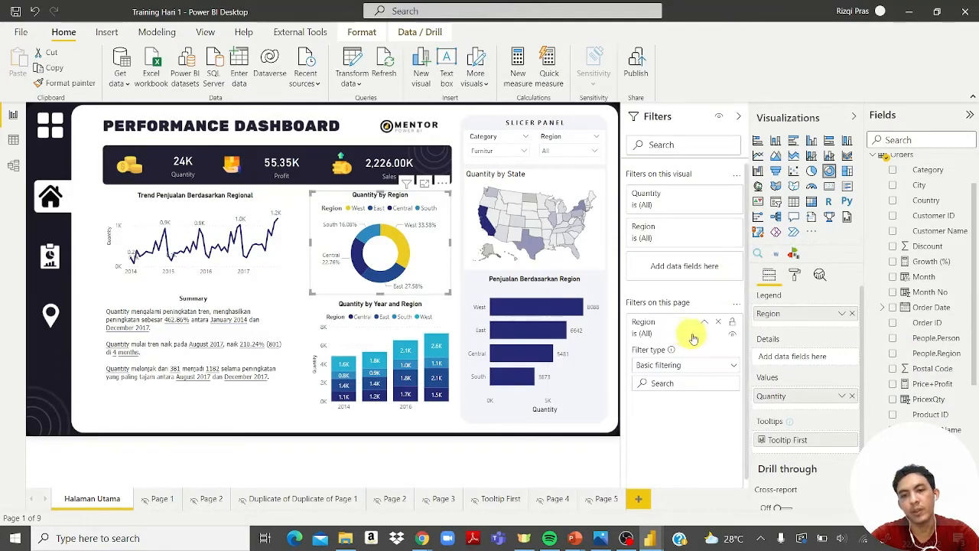
scroll(676, 340, "down", 4)
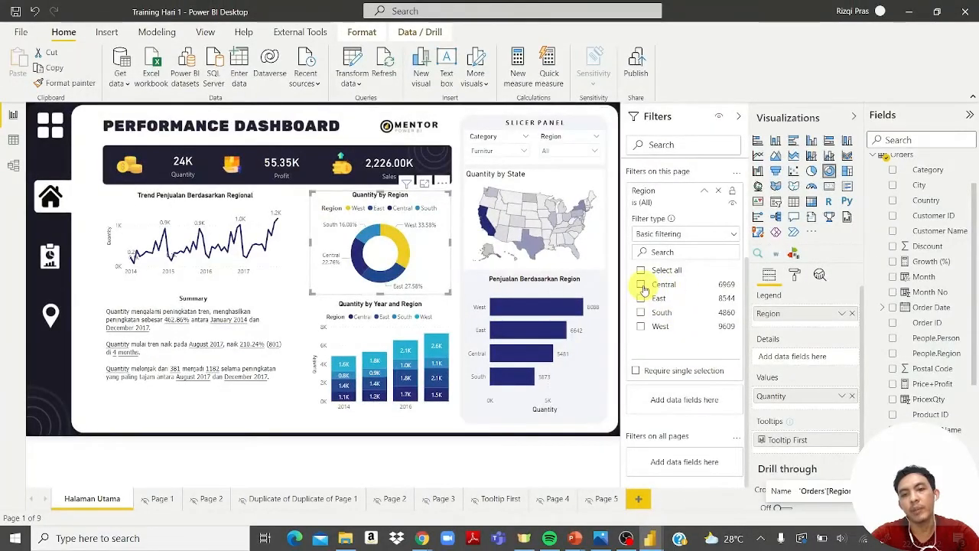
left_click(641, 285)
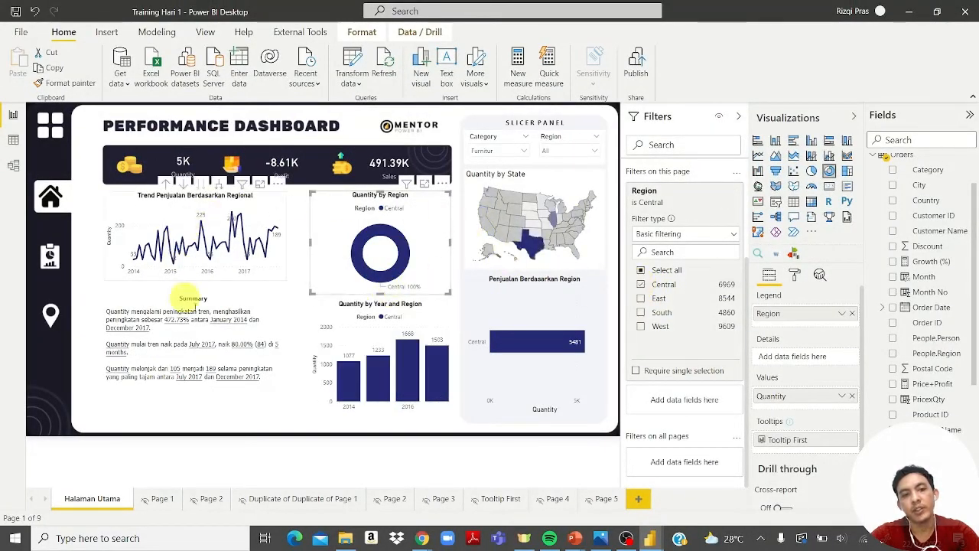
Deselect Central in the page-level Region filter, remove that filter from the page, and deselect the donut chart.
left_click(664, 287)
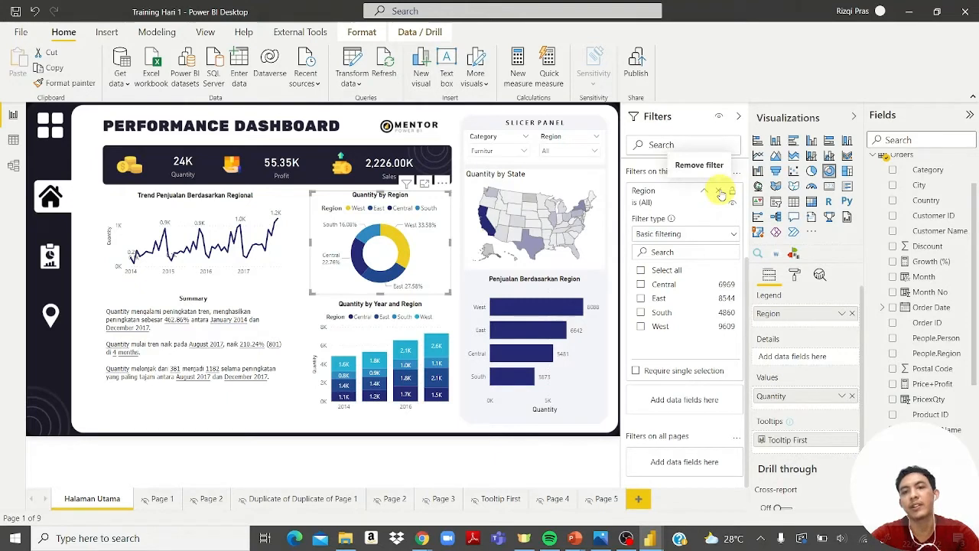
left_click(721, 192)
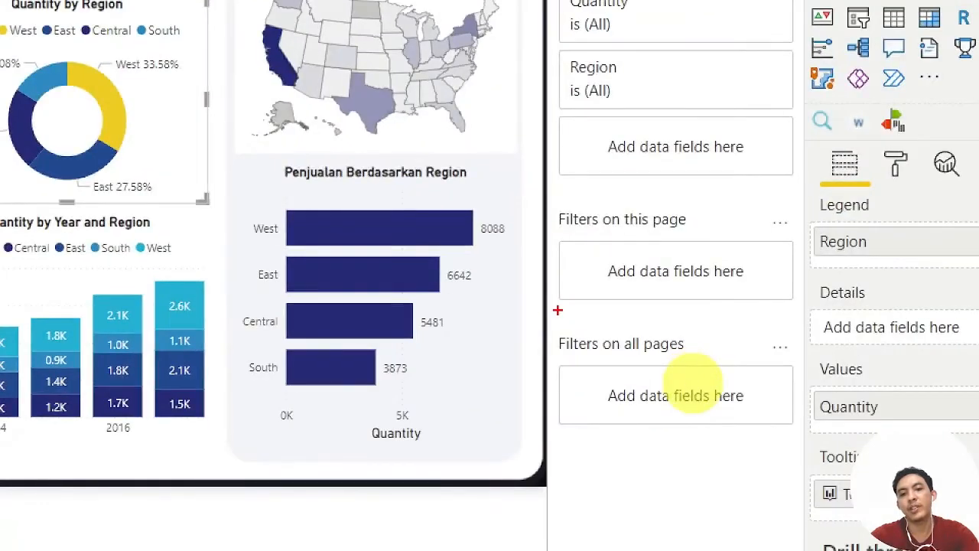
left_click_drag(557, 310, 798, 446)
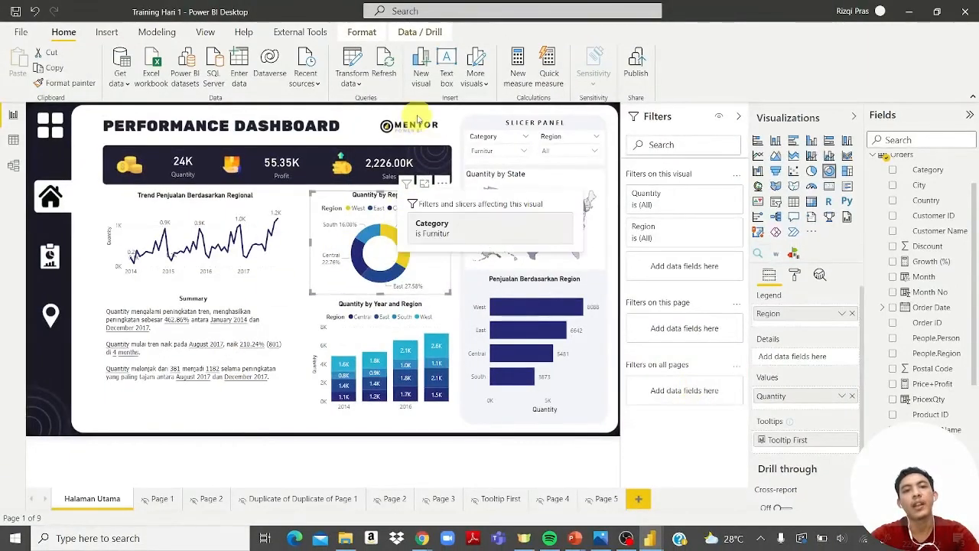
left_click(417, 114)
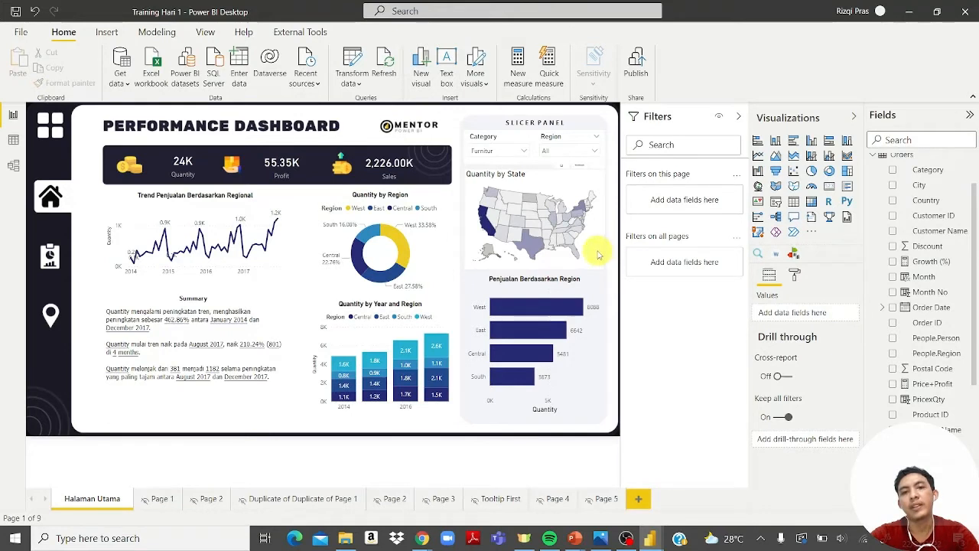
Select the Category slicer and examine the Orders field types and the slicer's Category filter card.
left_click(483, 140)
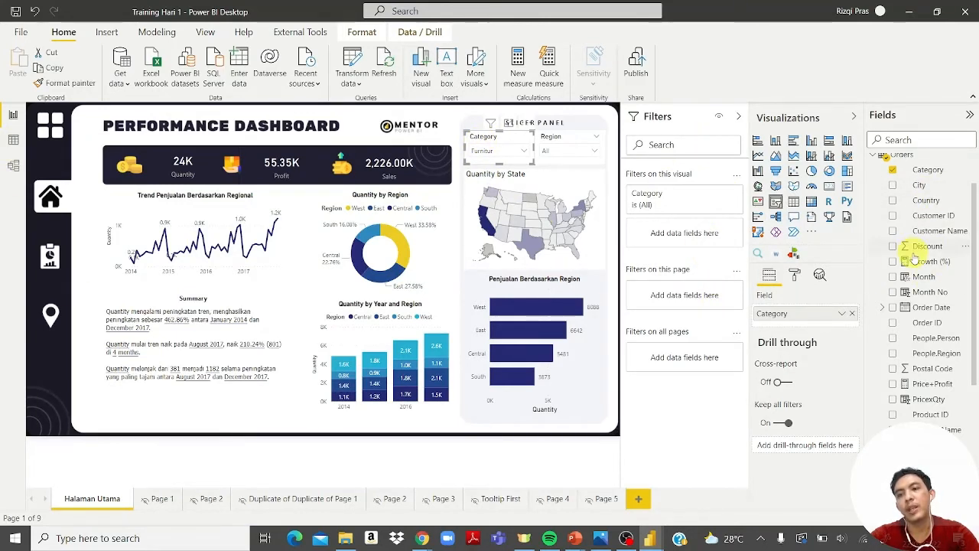
key("ctrl+1")
left_click(836, 159)
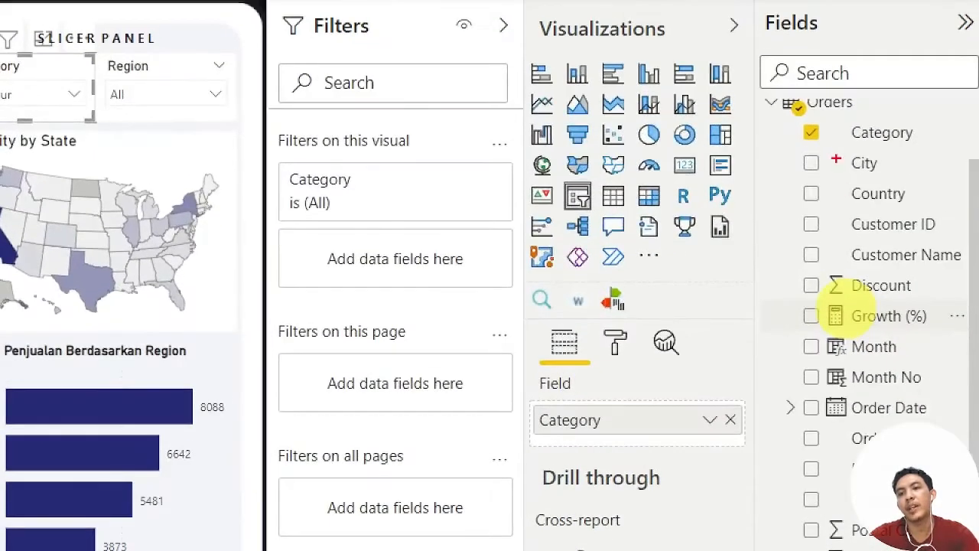
left_click_drag(820, 113, 850, 270)
left_click_drag(832, 135, 738, 135)
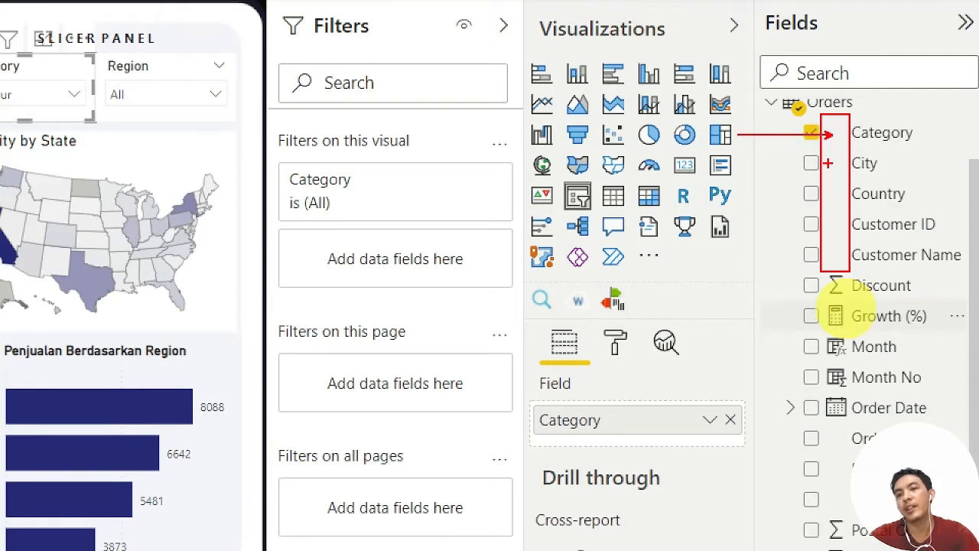
left_click_drag(765, 171, 739, 163)
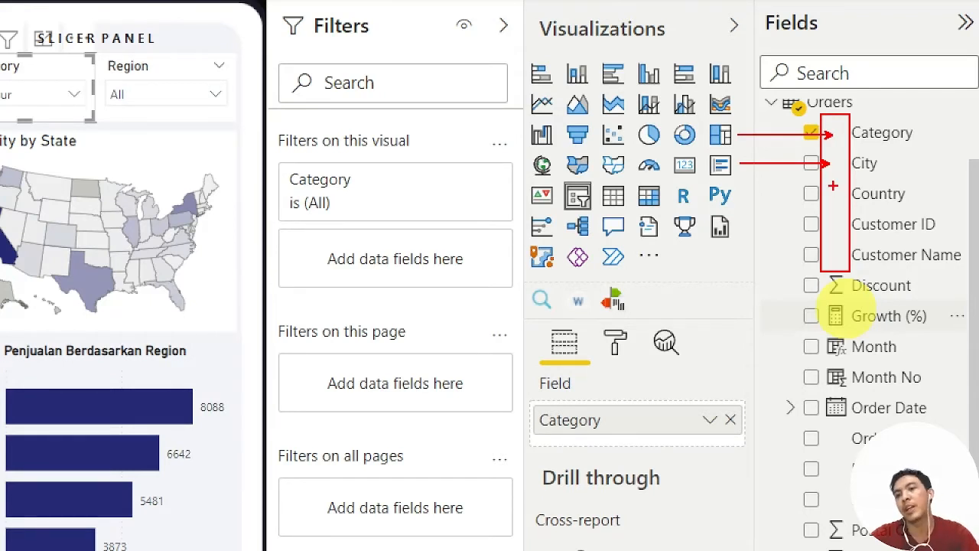
key("Escape")
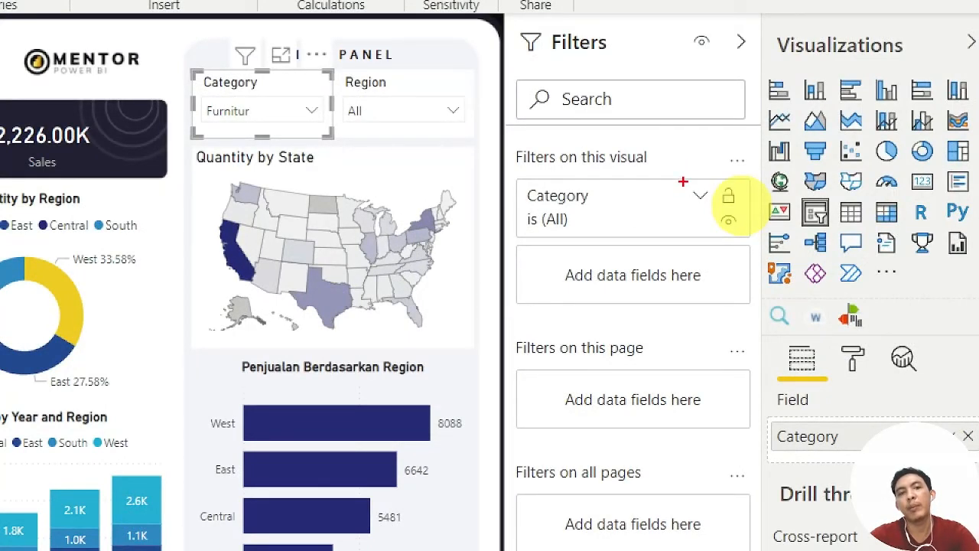
left_click_drag(684, 181, 720, 214)
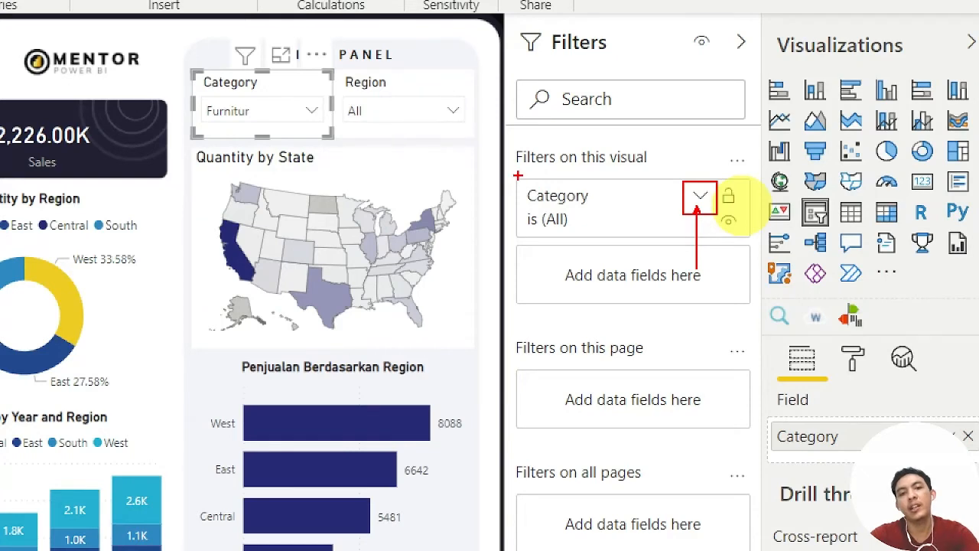
mouse_move(508, 173)
left_mouse_down()
mouse_move(547, 193)
mouse_move(754, 237)
mouse_move(754, 244)
left_mouse_up()
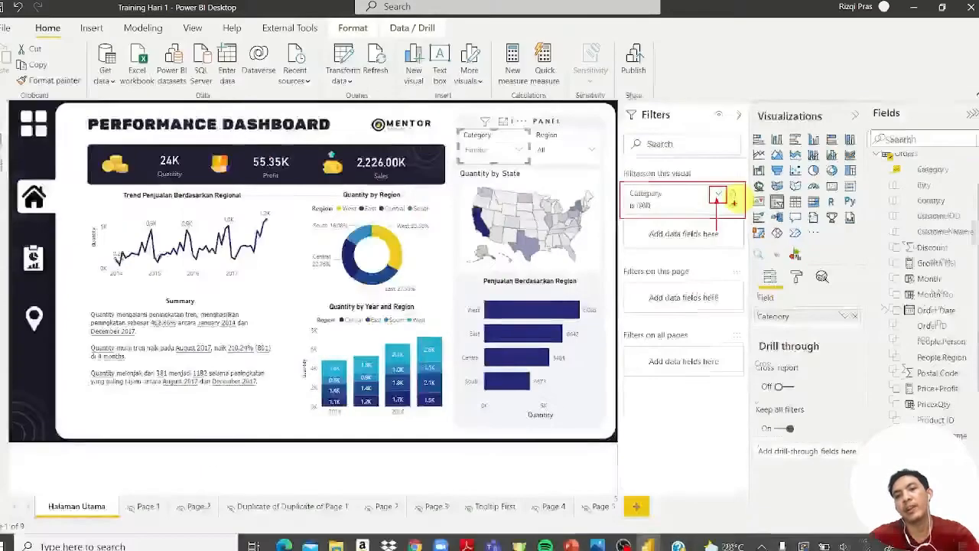
Expand the slicer's Category filter and review its available filter types, keeping Advanced filtering.
left_click(719, 197)
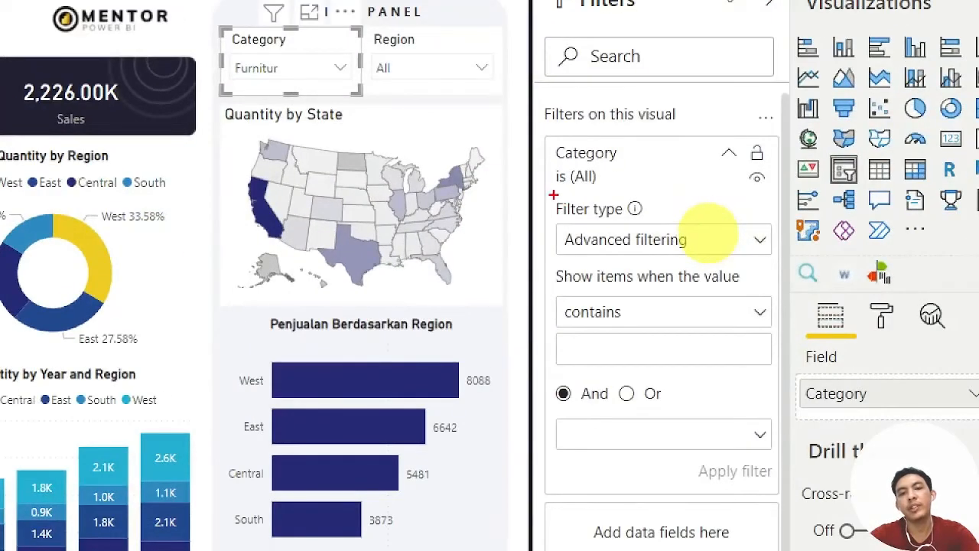
mouse_move(541, 191)
left_mouse_down()
mouse_move(595, 236)
mouse_move(779, 268)
left_mouse_up()
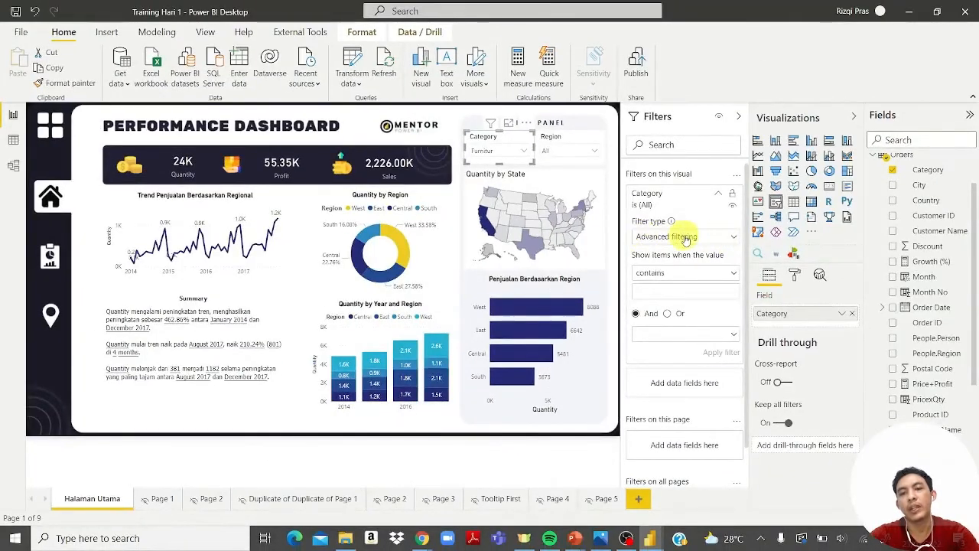
left_click(673, 245)
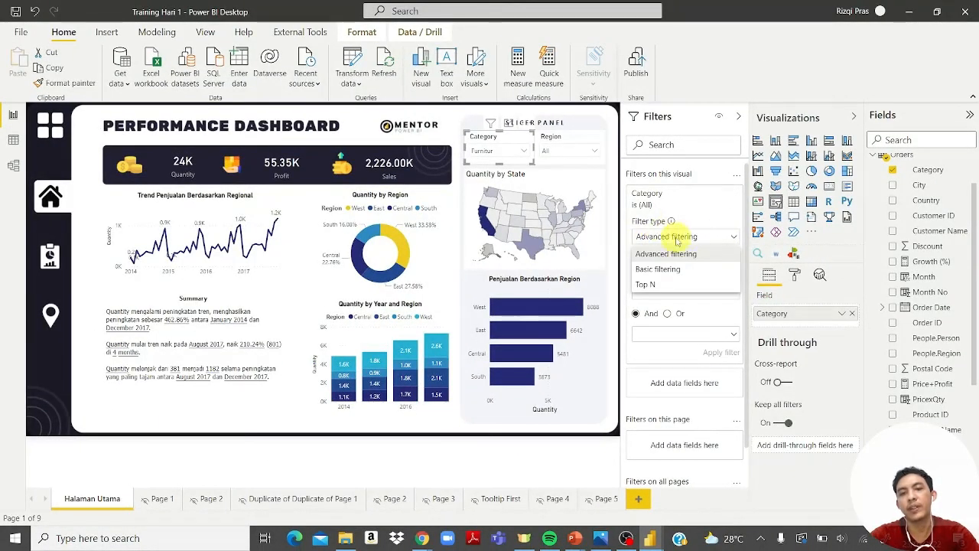
left_click(680, 253)
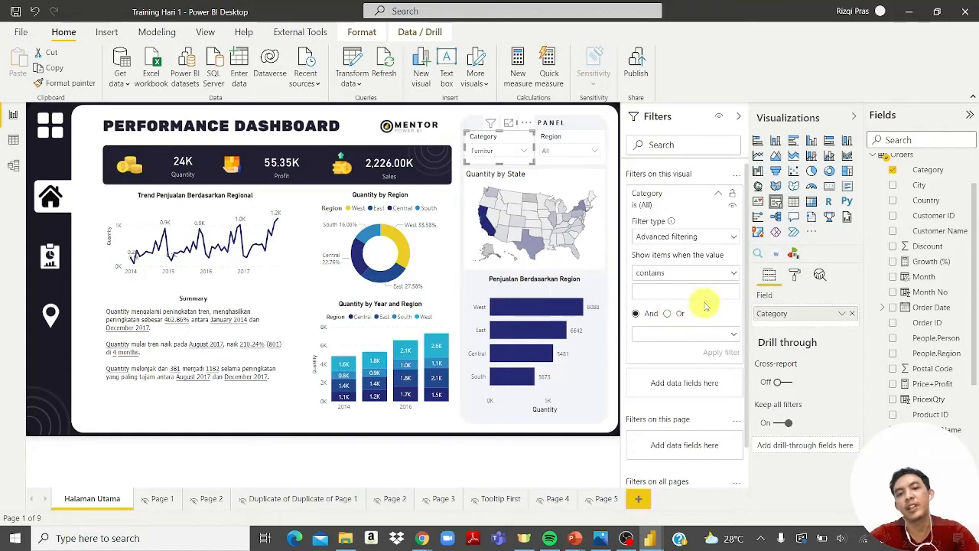
Try Basic filtering for the slicer's Category filter, and set its filter type to Top N.
left_click(696, 243)
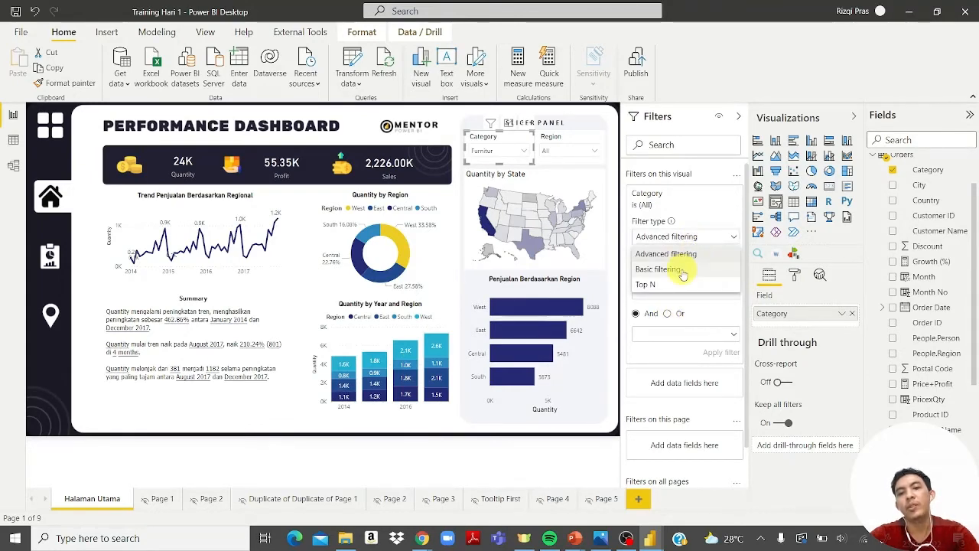
left_click(687, 259)
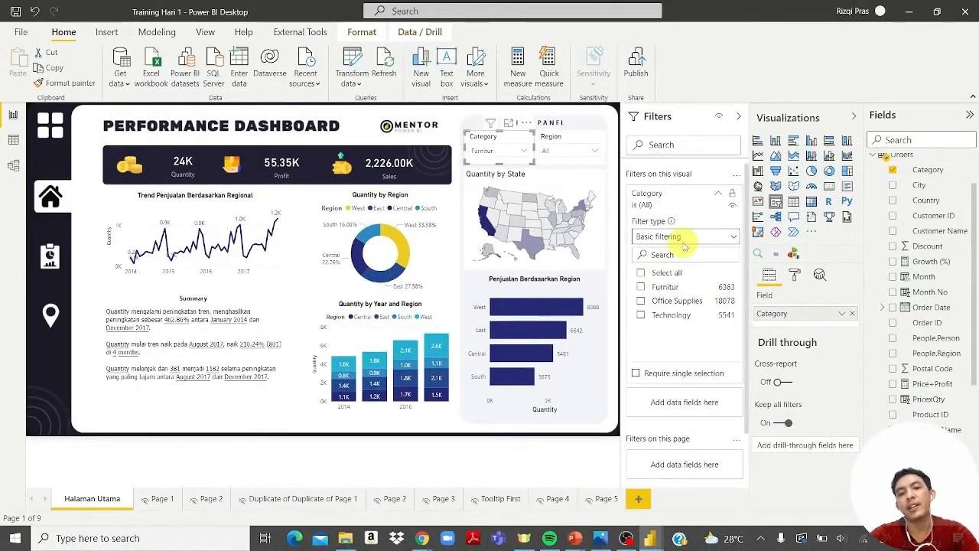
left_click(686, 237)
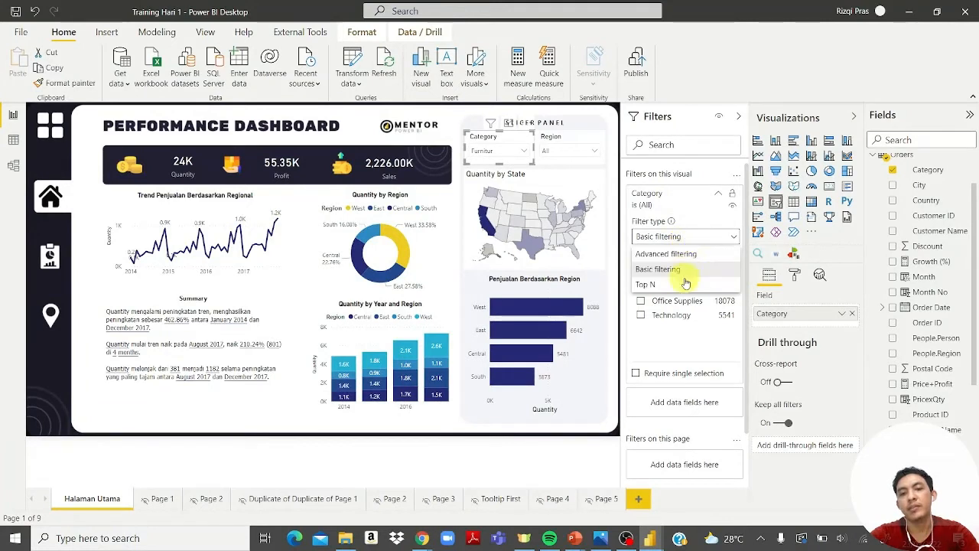
left_click(683, 284)
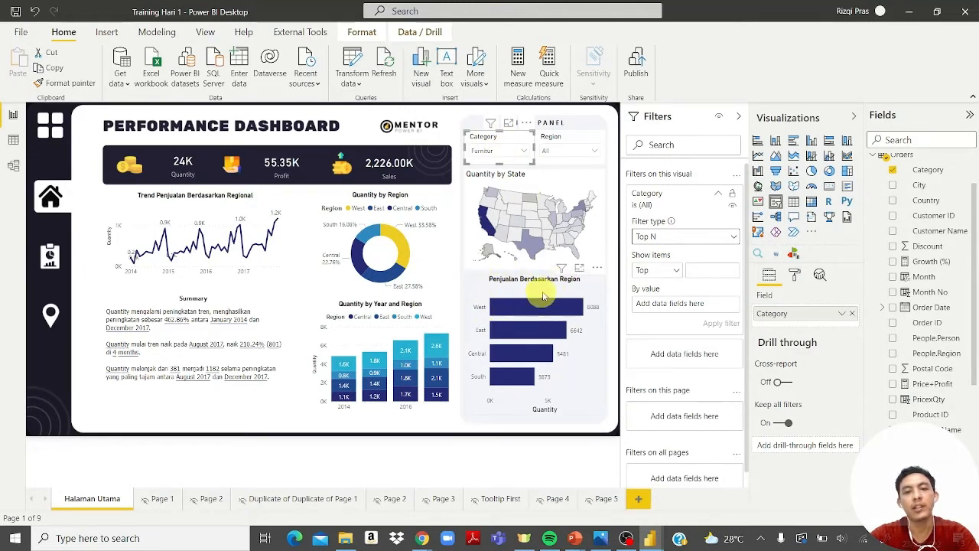
Select the Penjualan Berdasarkan Region bar chart and set its Region filter type to Top N.
left_click(528, 289)
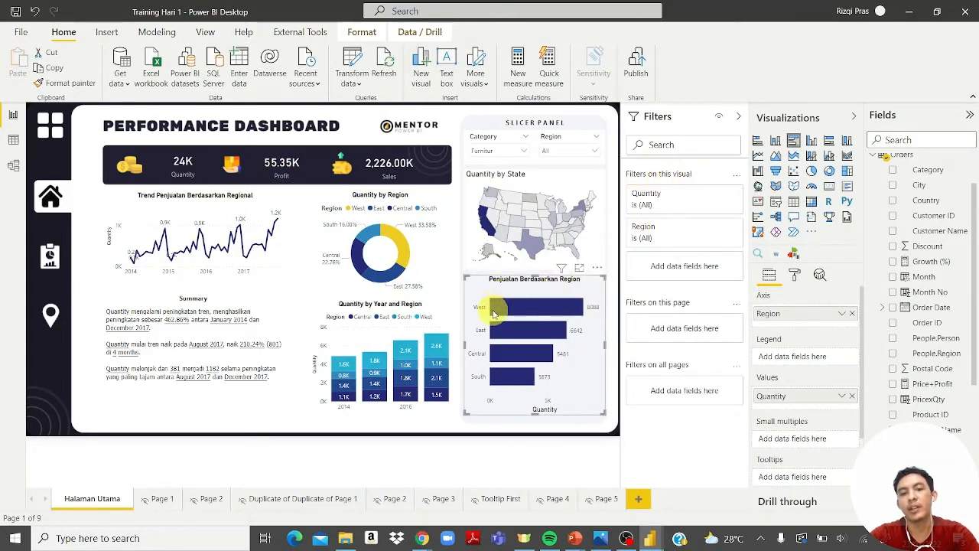
left_click(717, 226)
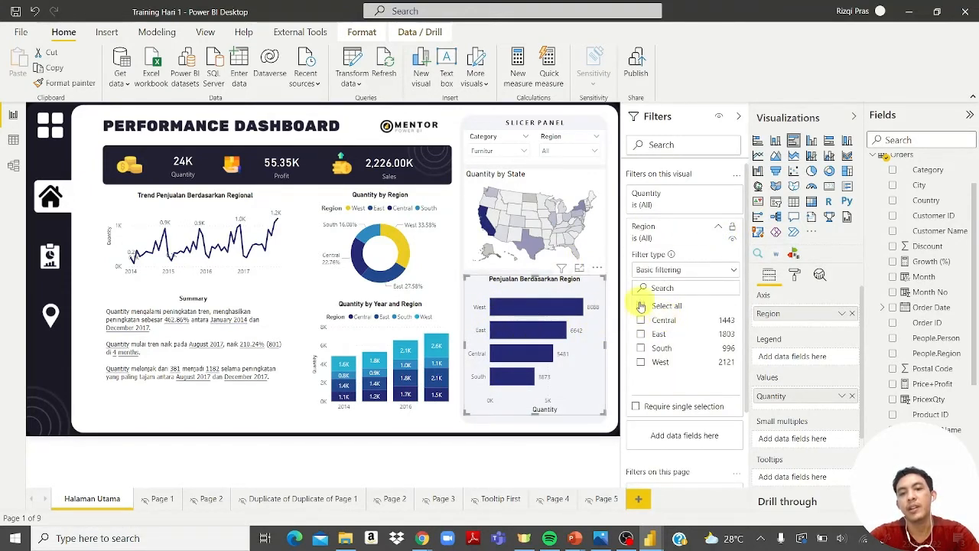
left_click(677, 269)
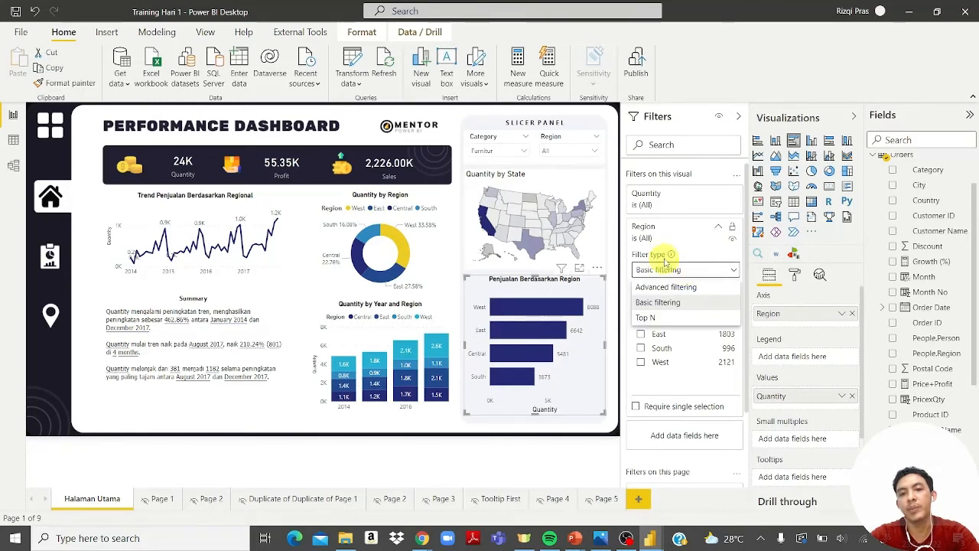
left_click(653, 316)
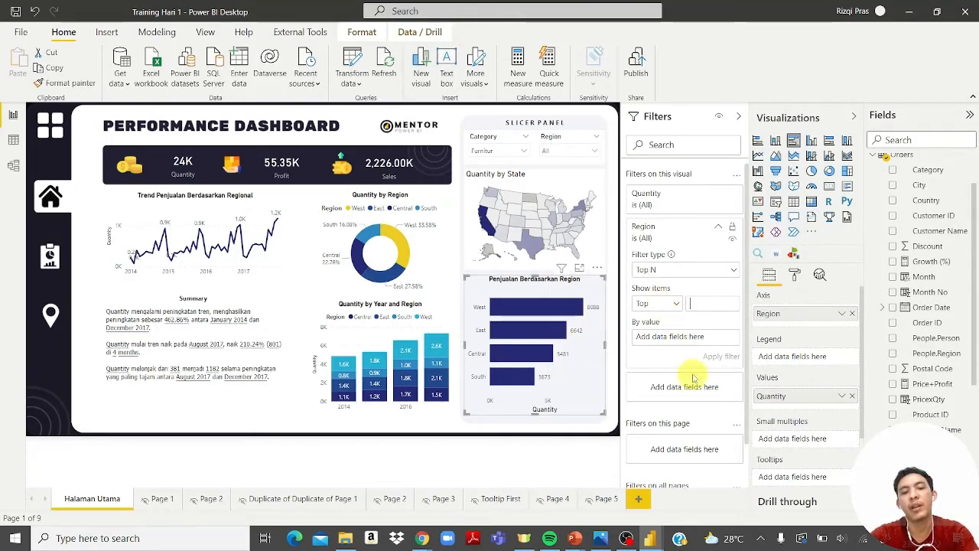
Apply a Region filter showing the top 3 items by Quantity, and review the Top and Bottom options.
type("3")
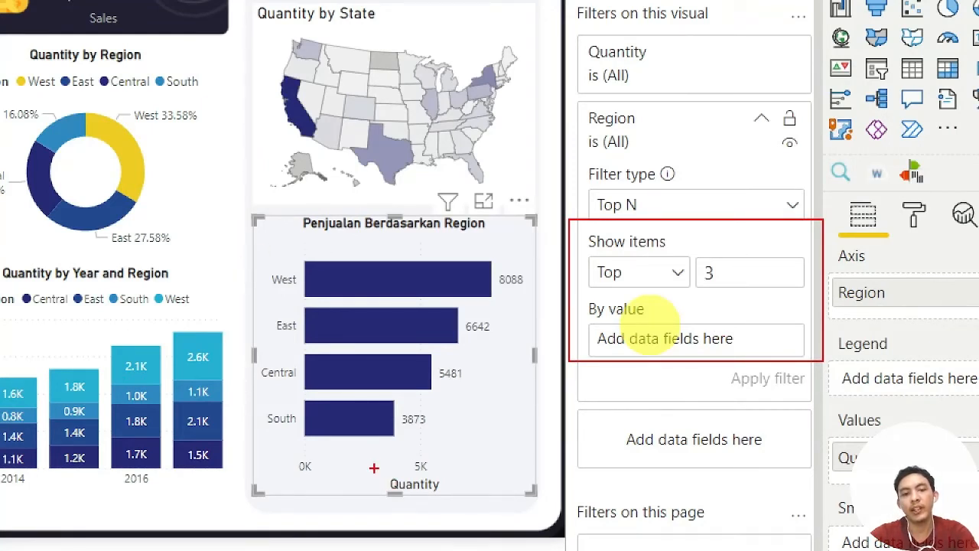
left_click_drag(371, 463, 452, 497)
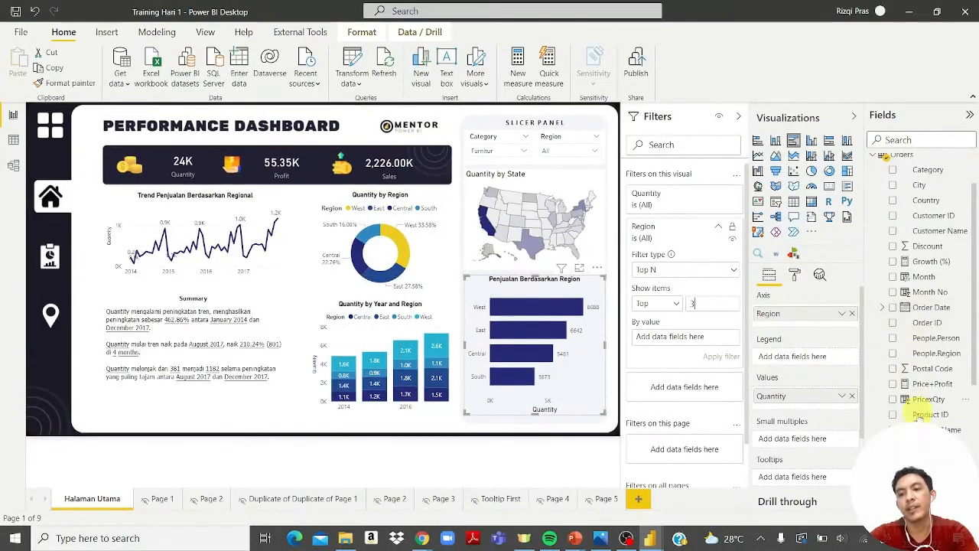
left_click_drag(787, 395, 688, 337)
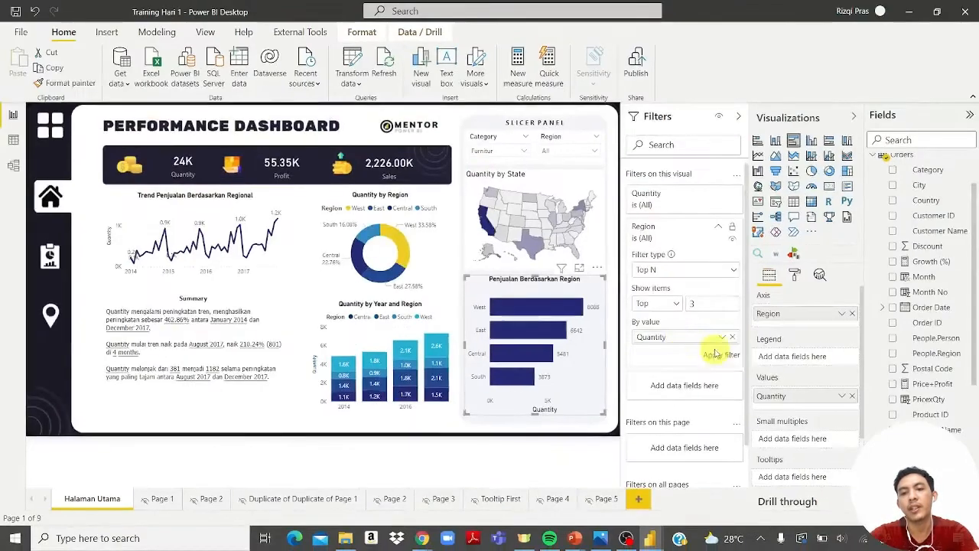
left_click(762, 371)
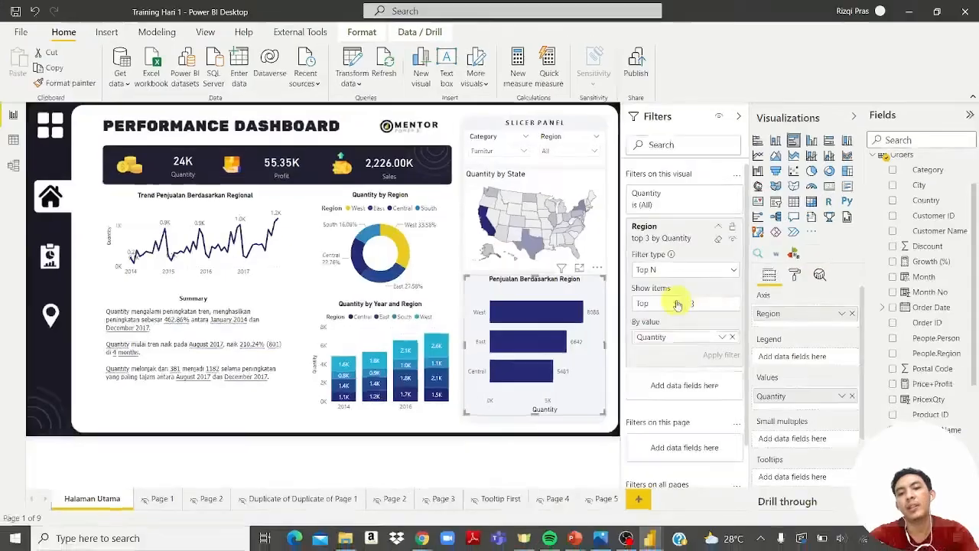
left_click(650, 306)
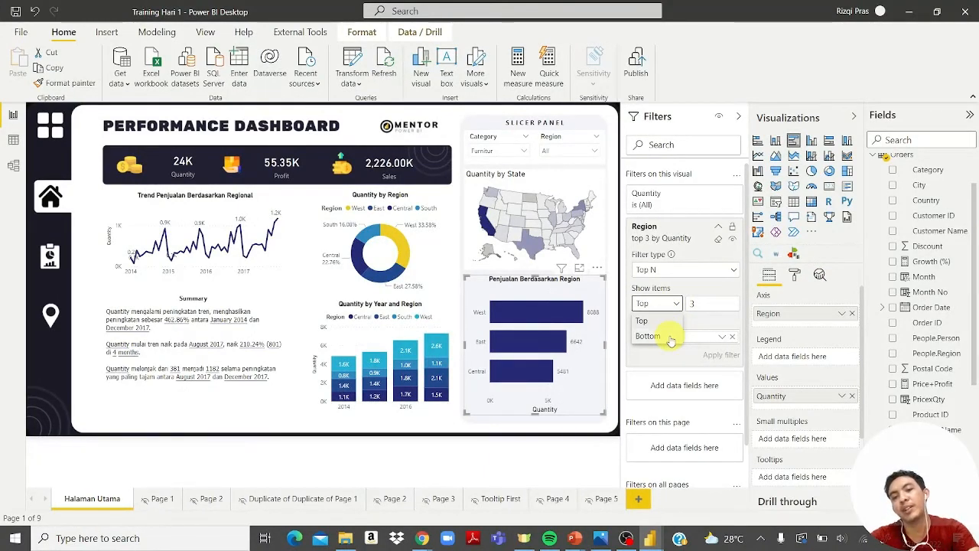
left_click(672, 304)
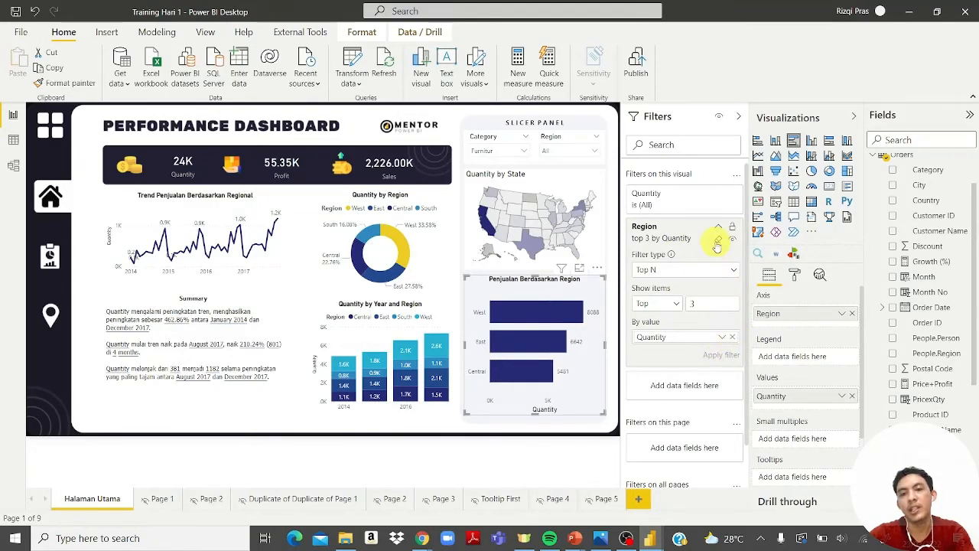
Try removing the Region filter's by-value field and switching to Basic filtering without applying it, and collapse the filter card.
left_click(732, 337)
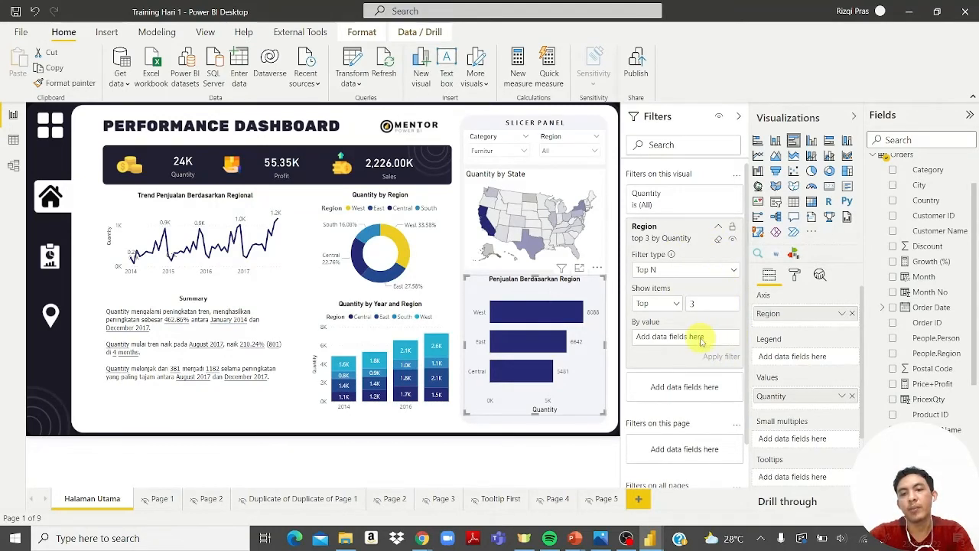
left_click_drag(705, 304, 679, 307)
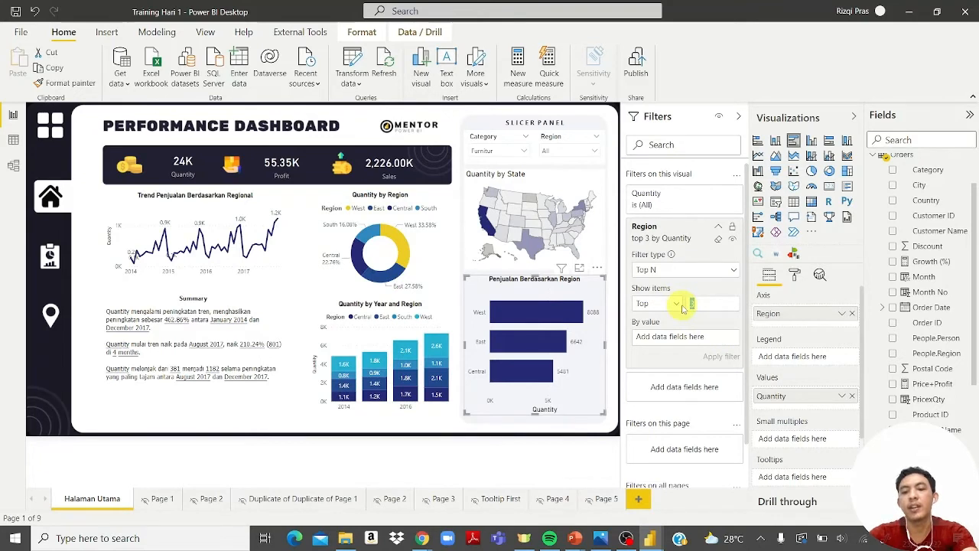
left_click(699, 269)
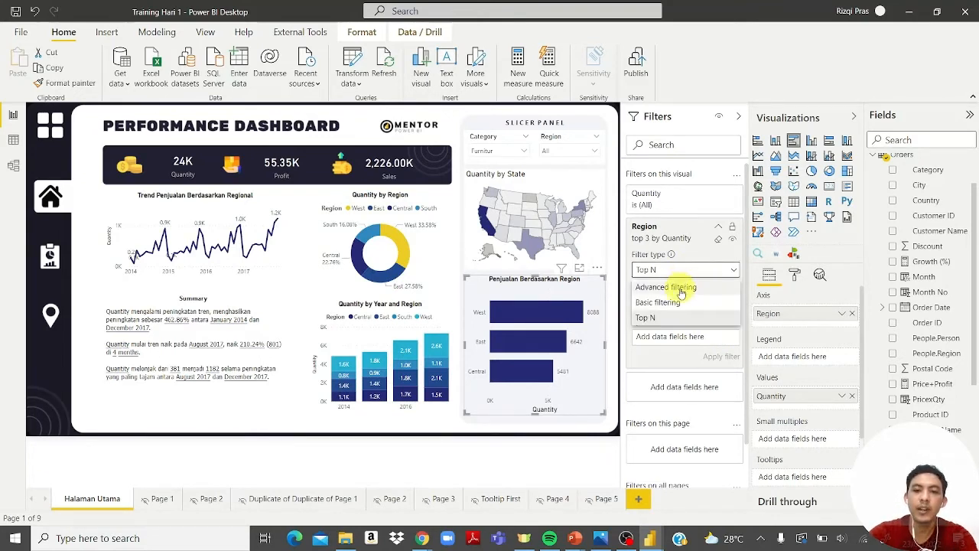
left_click(660, 302)
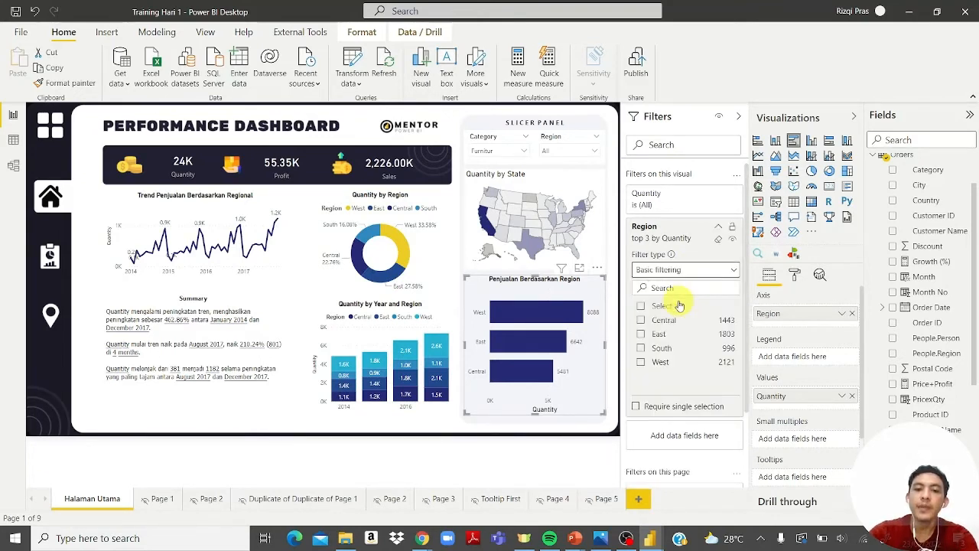
left_click(684, 230)
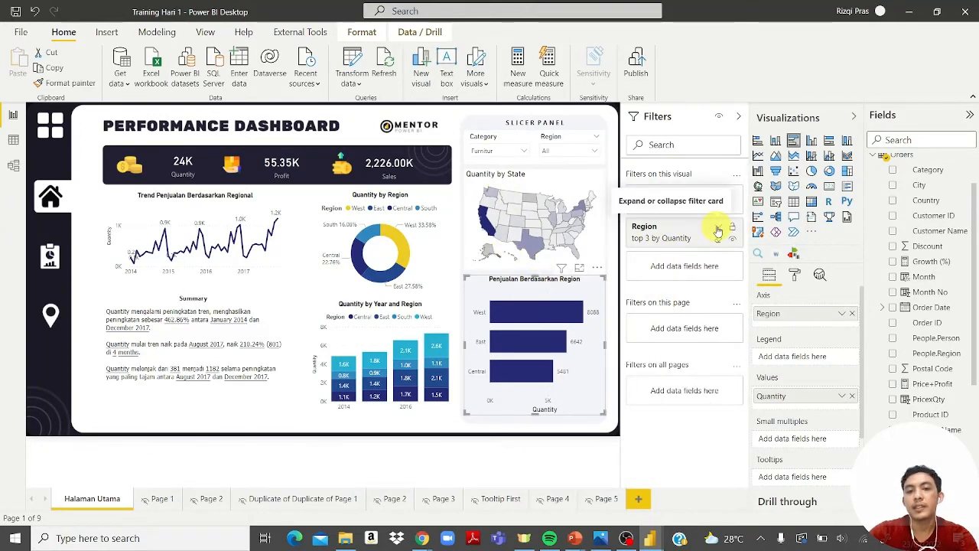
Replace the Category slicer's field with Profit, and select the Quantity by State map.
left_click(501, 136)
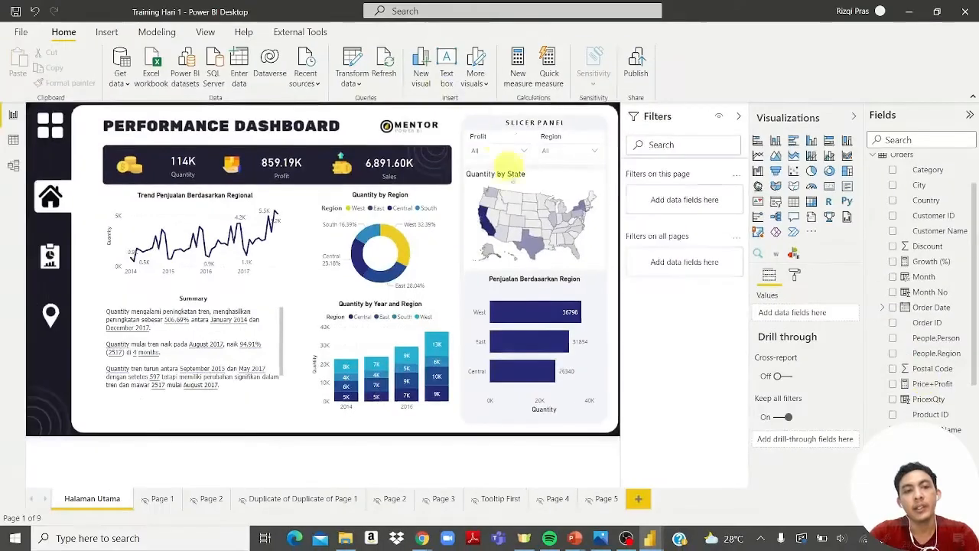
left_click(540, 182)
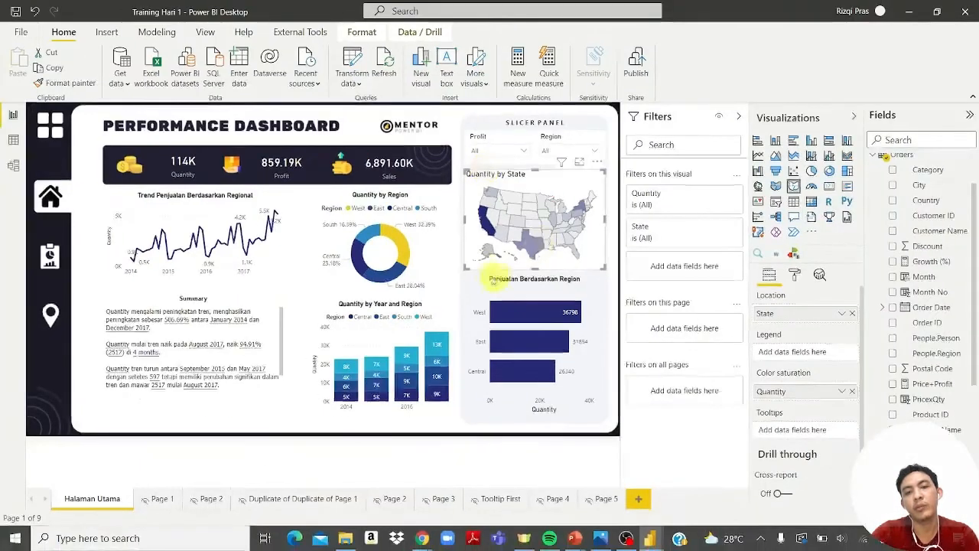
mouse_move(600, 252)
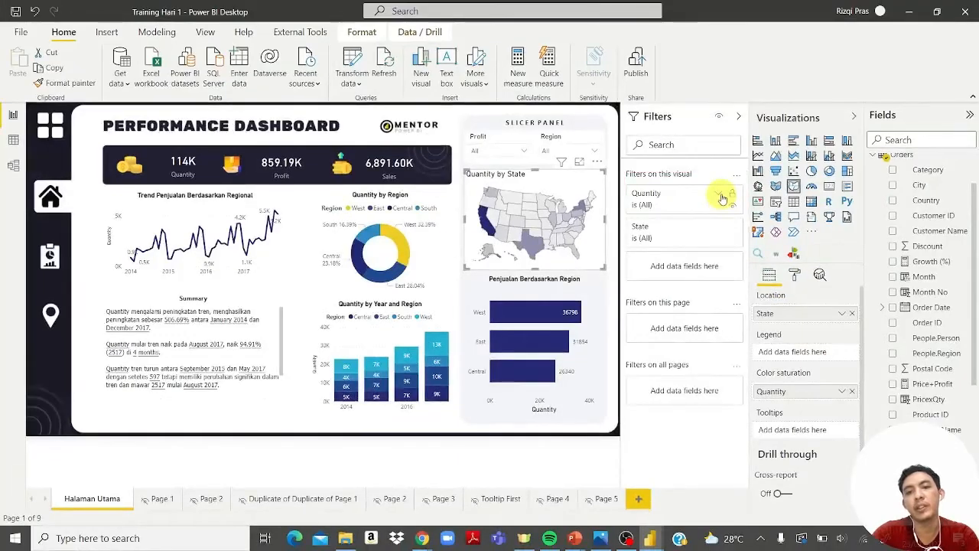
Filter the Quantity by State map to Quantity is greater than 100, and raise the threshold to 1000.
left_click(718, 193)
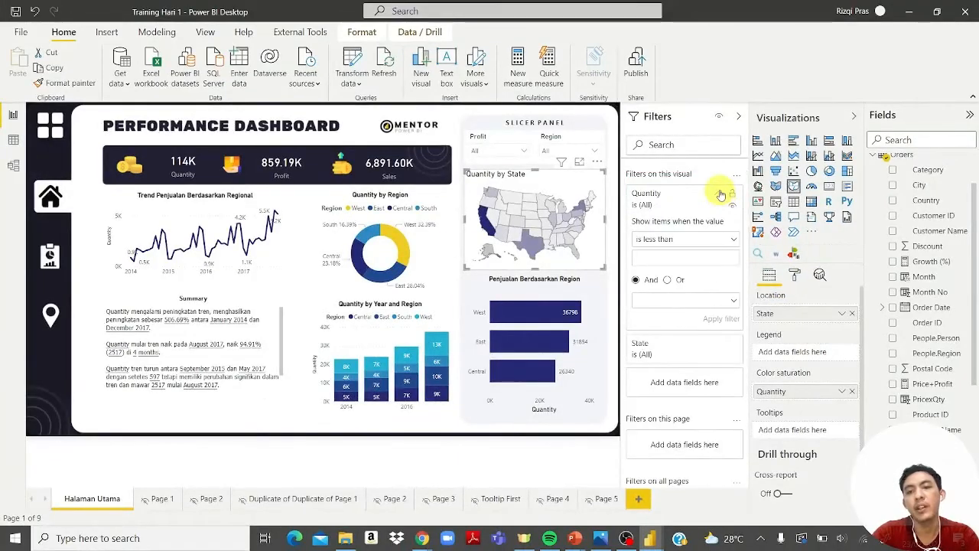
left_click(697, 240)
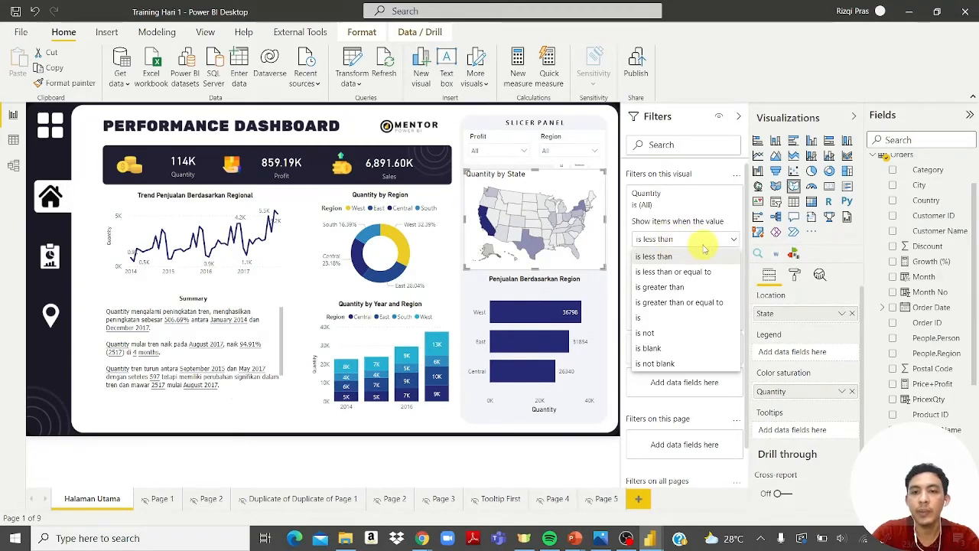
left_click(666, 287)
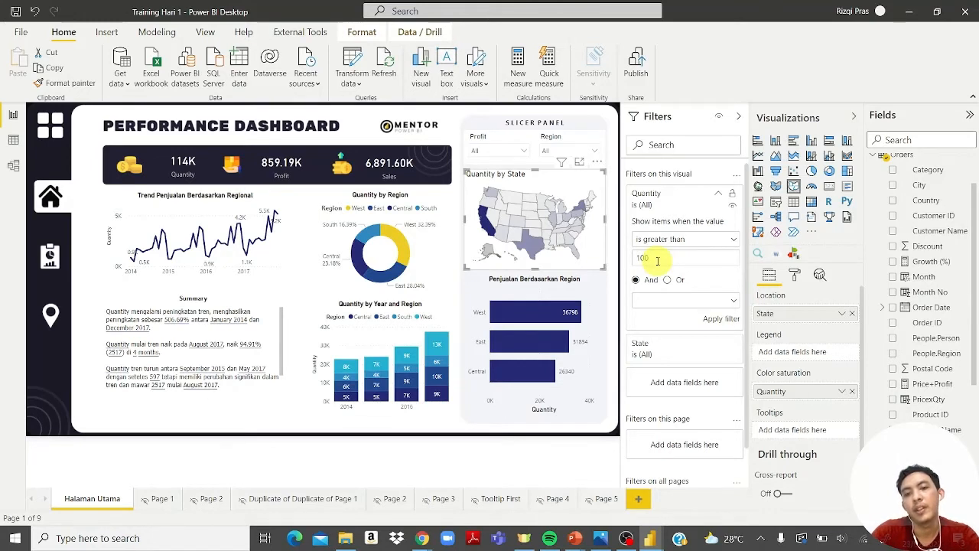
left_click(719, 321)
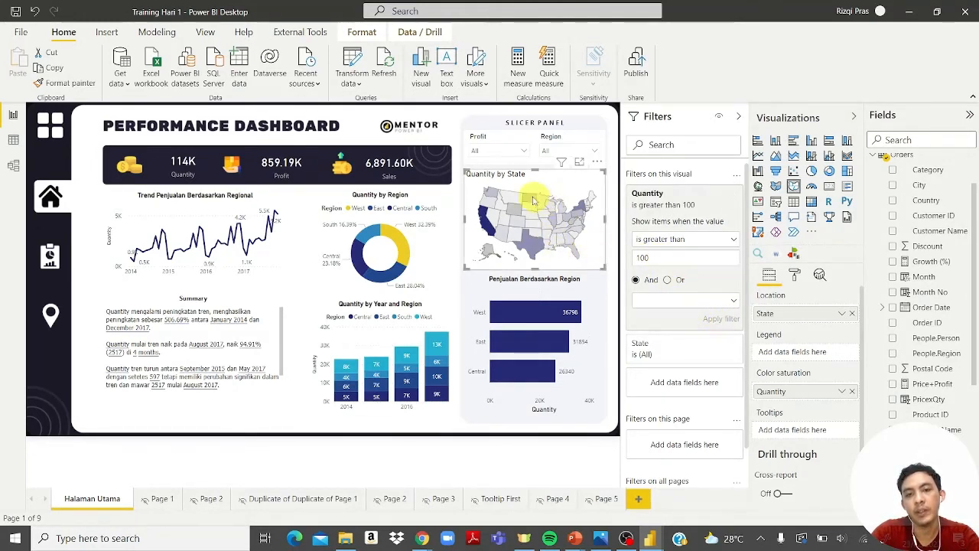
left_click(663, 258)
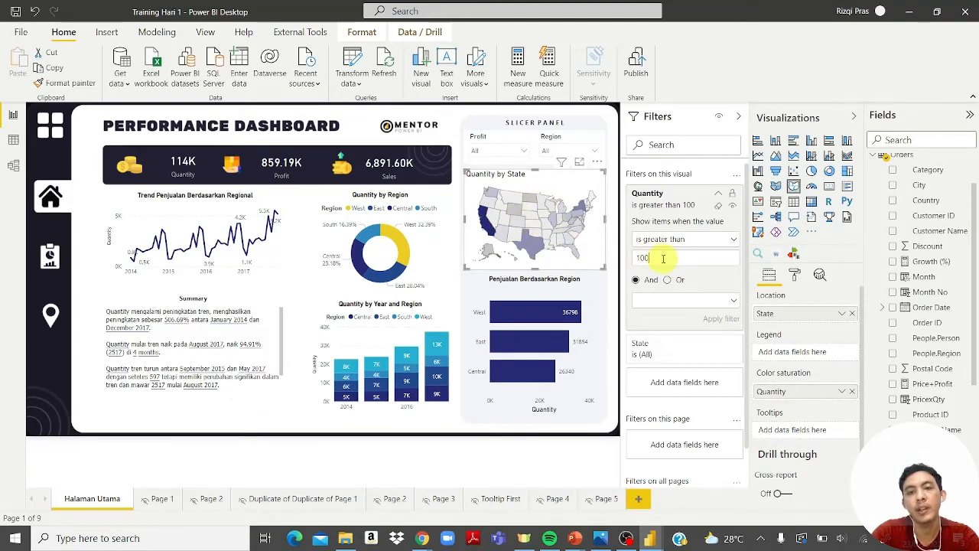
type("0")
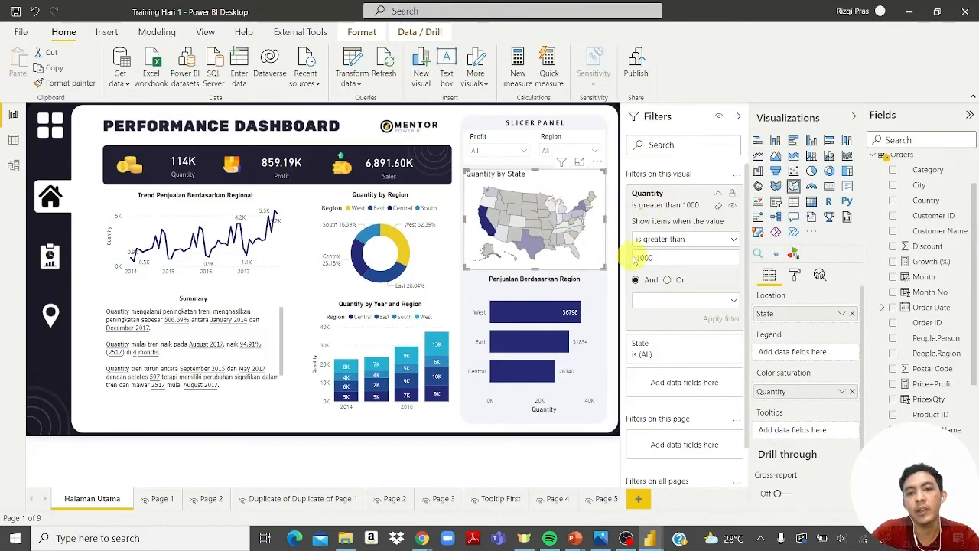
Review the comparison conditions available for the map's Quantity filter, and clear that filter.
left_click(688, 243)
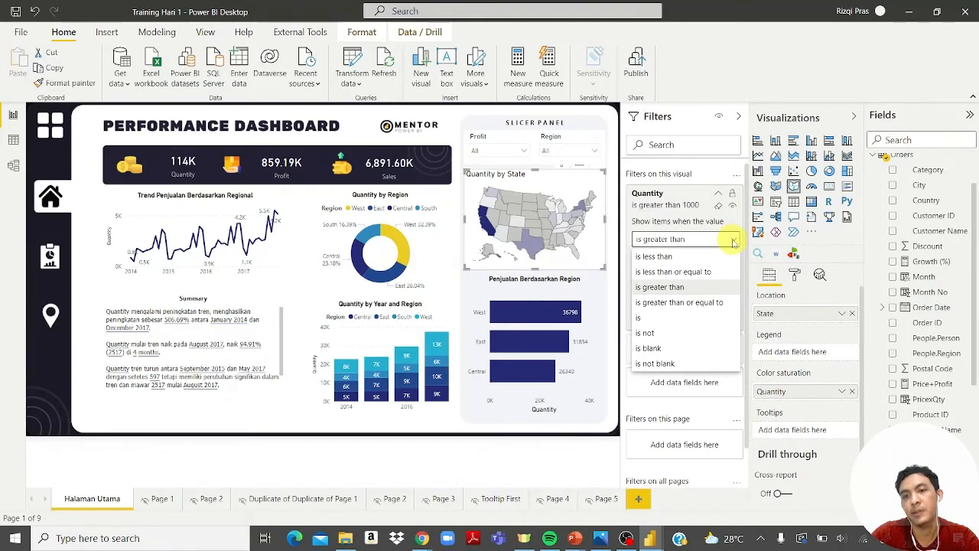
left_click(733, 242)
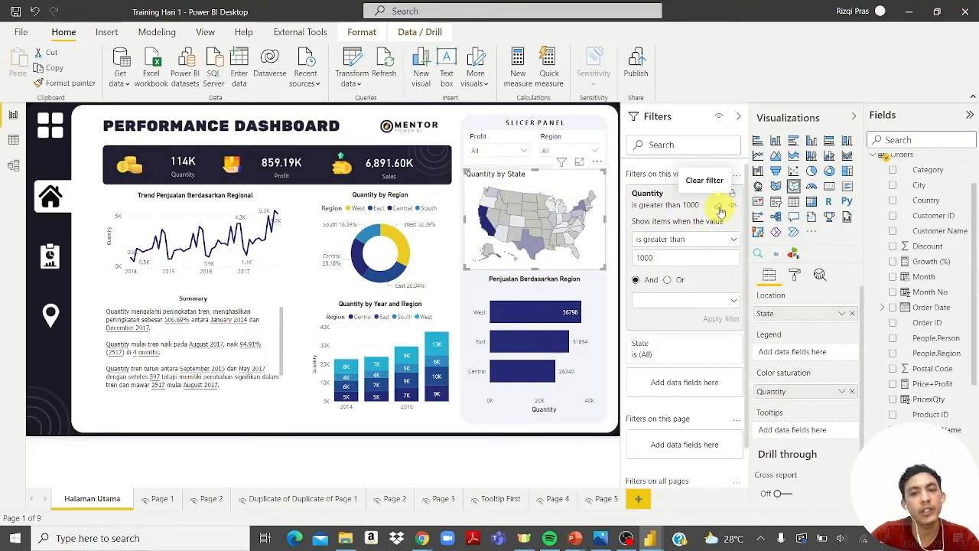
left_click(720, 209)
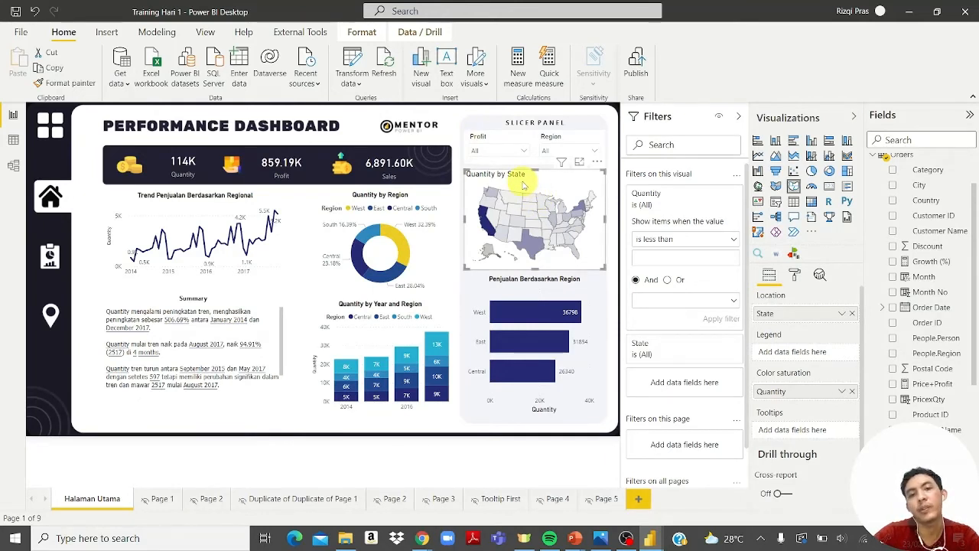
Deselect the map, add Order Date as a page-level filter, and try Advanced filtering for it.
left_click(469, 126)
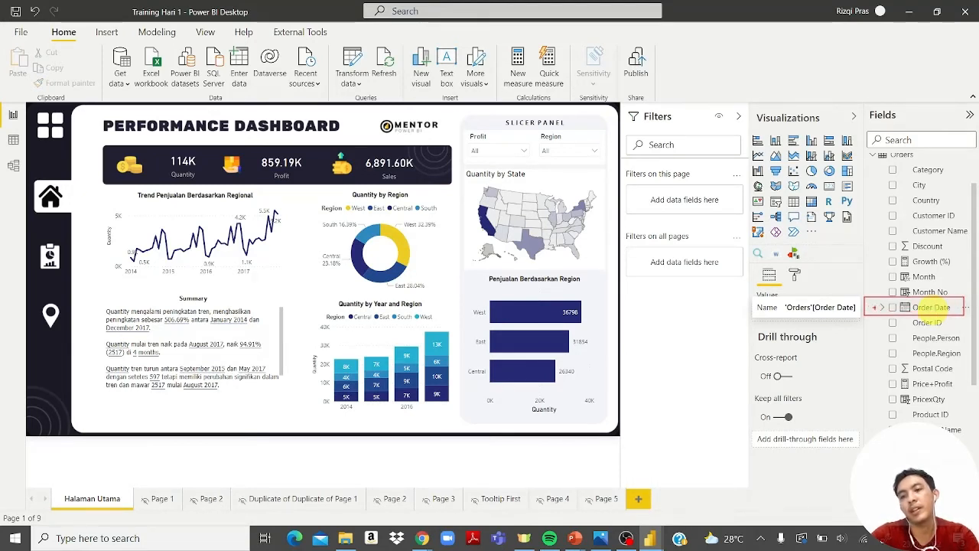
left_click_drag(931, 306, 690, 211)
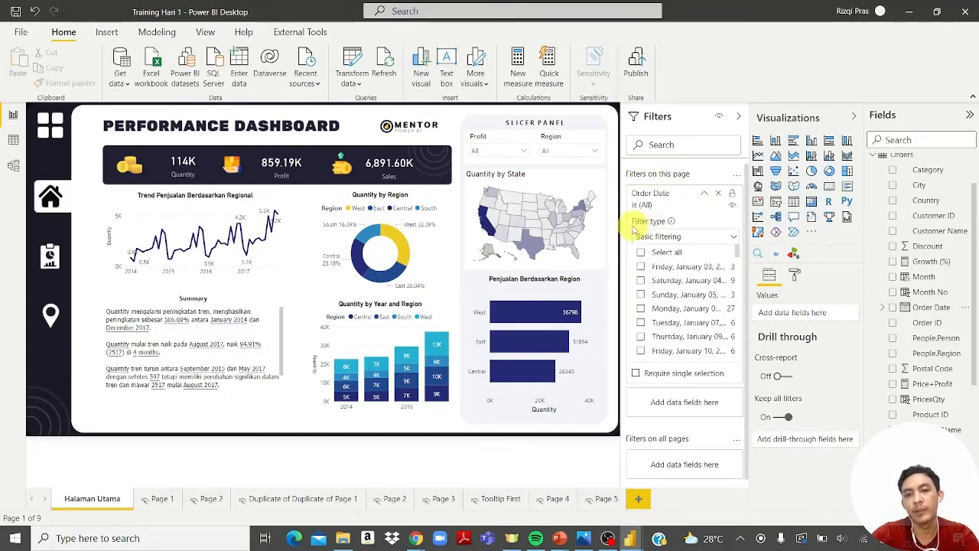
left_click(675, 237)
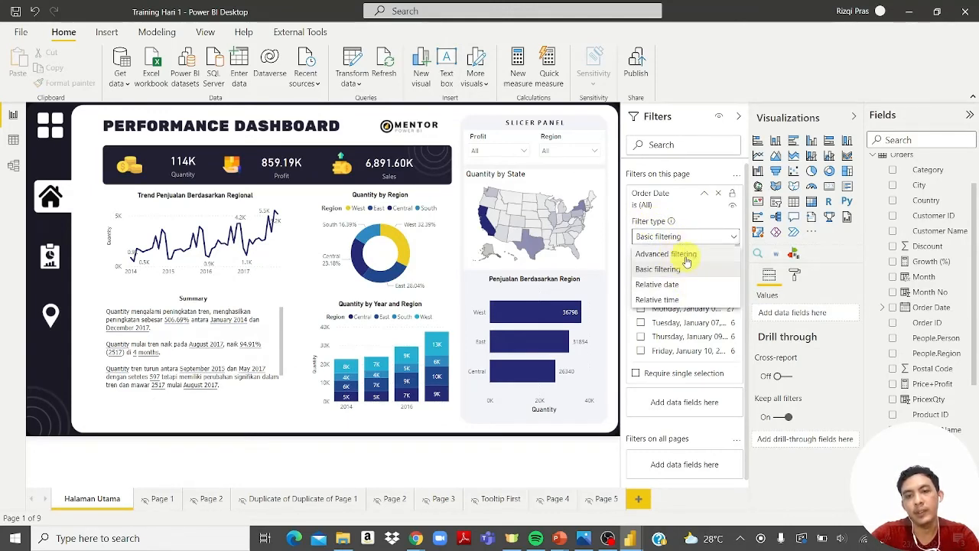
left_click(686, 259)
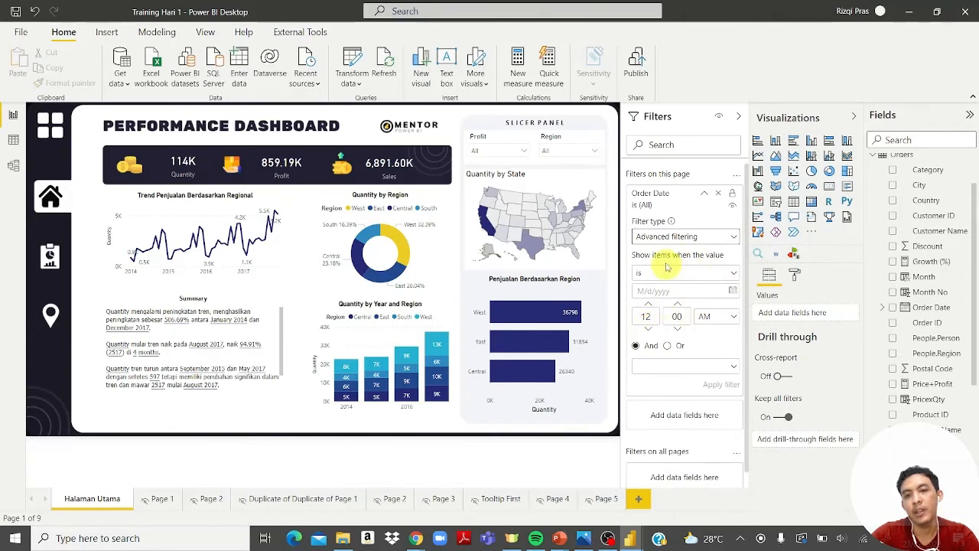
Switch the page-level Order Date filter to Basic filtering and browse its list of dates.
left_click(714, 246)
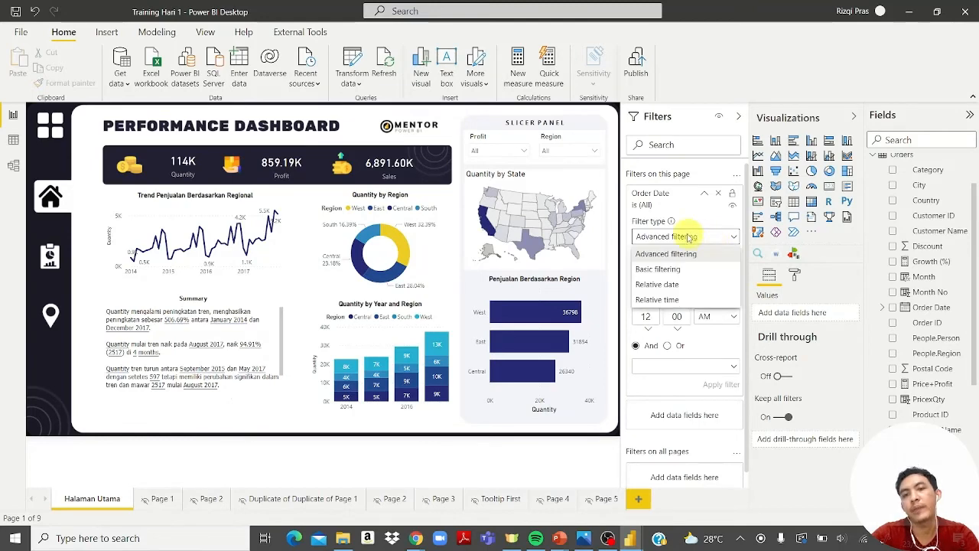
left_click(675, 269)
scroll(694, 274, "down", 1)
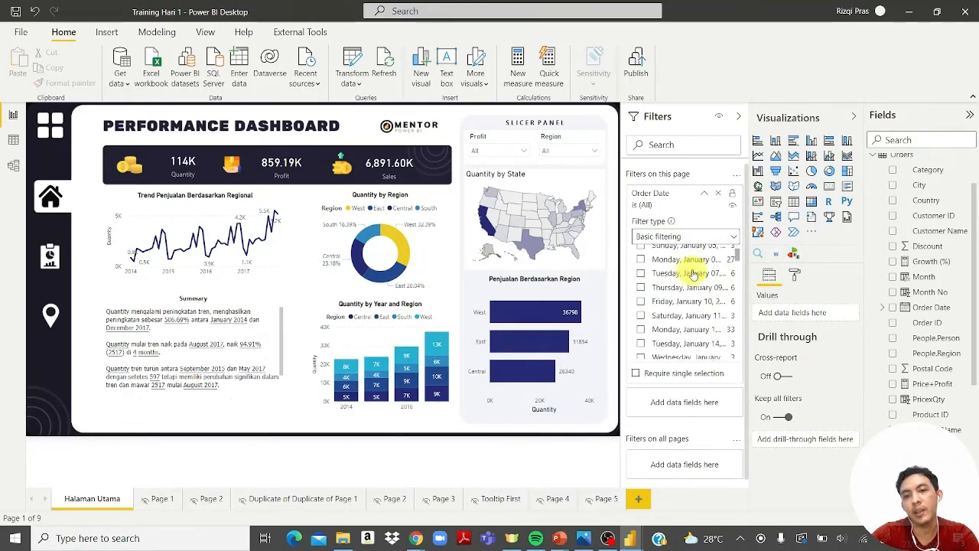
left_click_drag(736, 262, 739, 223)
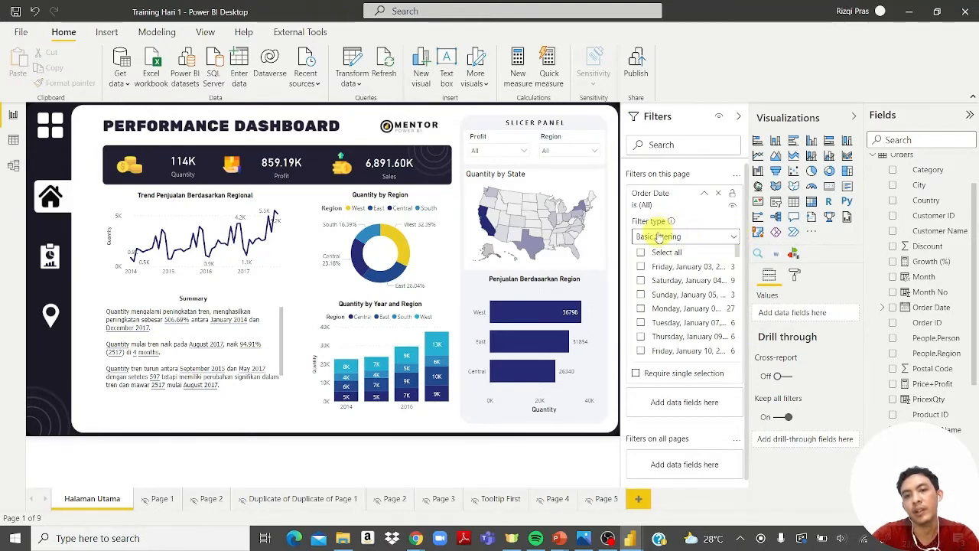
Change the Order Date filter type to Relative date and apply it with is in the last 1 days.
left_click(705, 239)
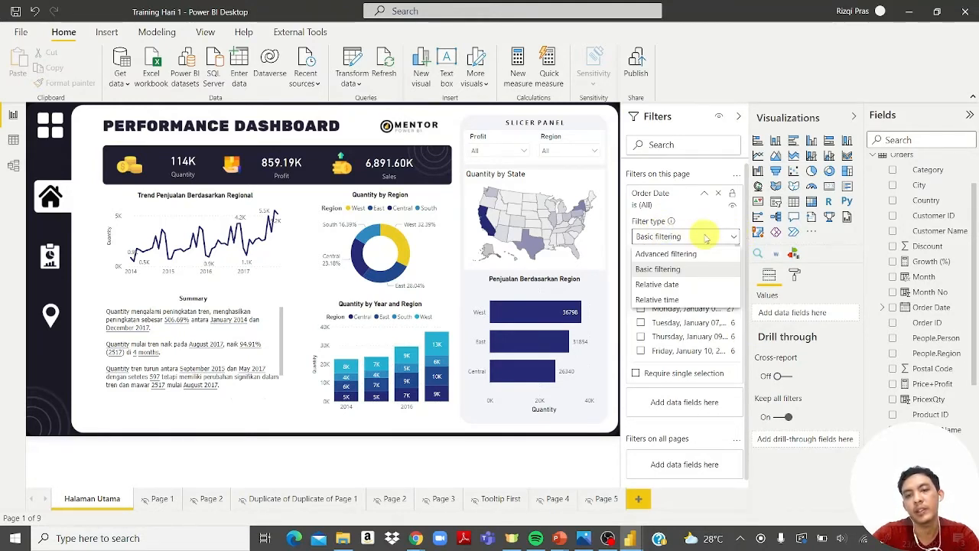
left_click(679, 285)
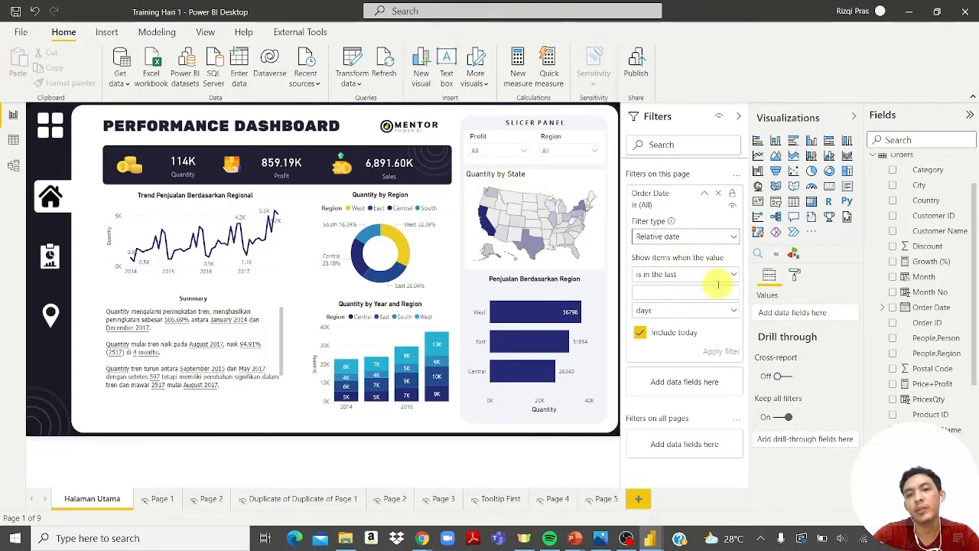
left_click(719, 276)
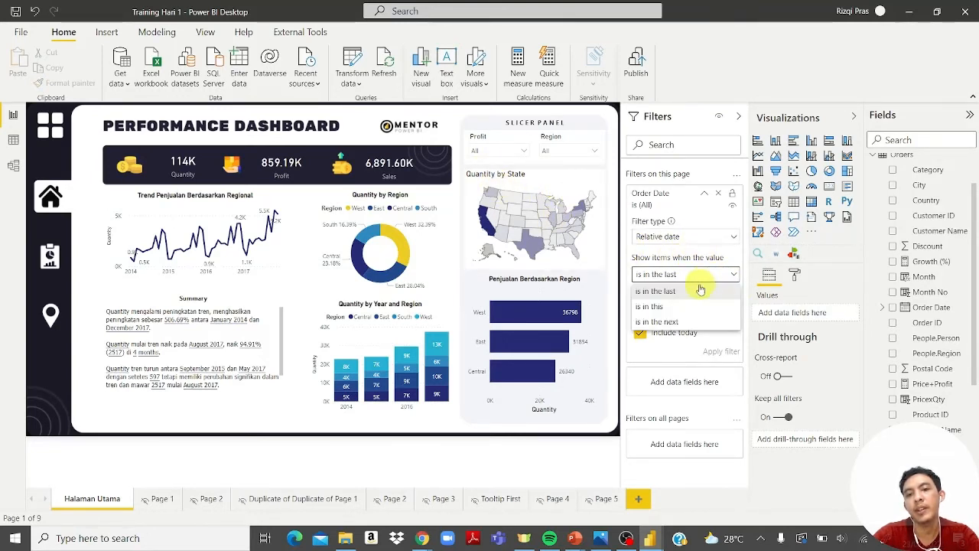
left_click(692, 286)
left_click(673, 291)
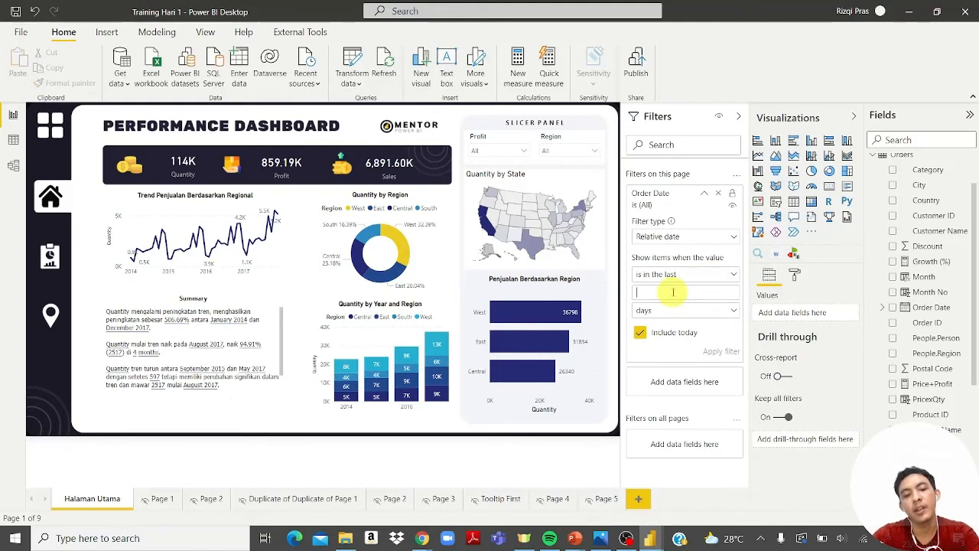
type("1")
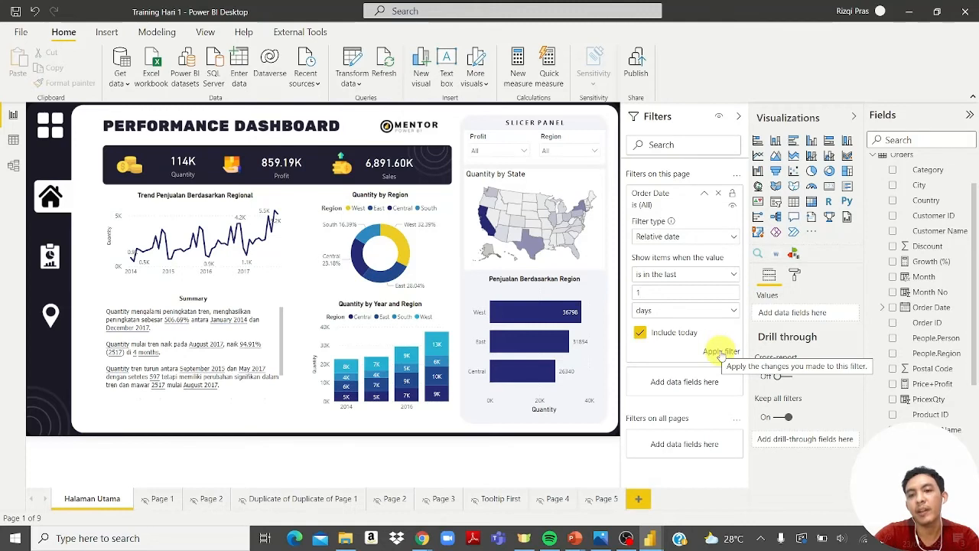
left_click(720, 353)
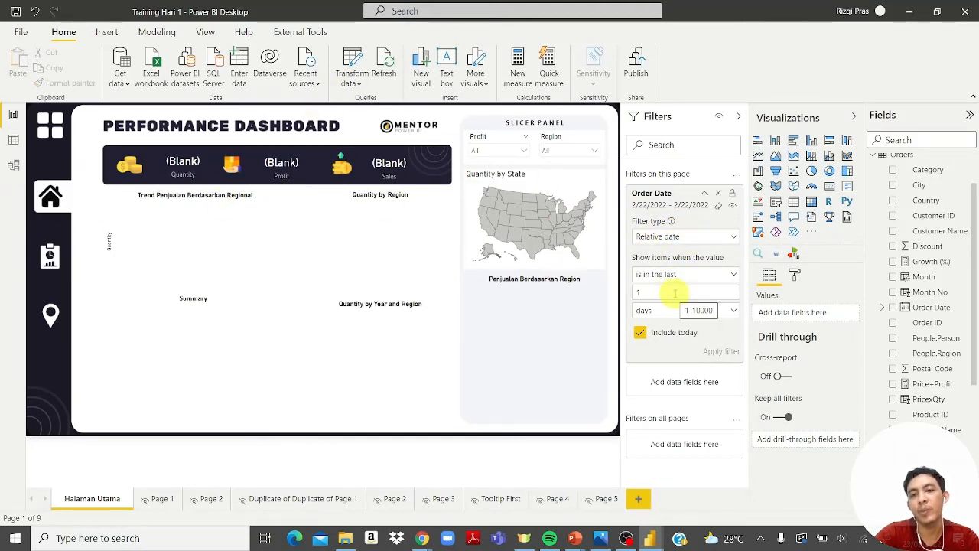
Apply the relative Order Date filter for the last 3 years, and extend it to the last 5 years.
left_click_drag(659, 293, 634, 293)
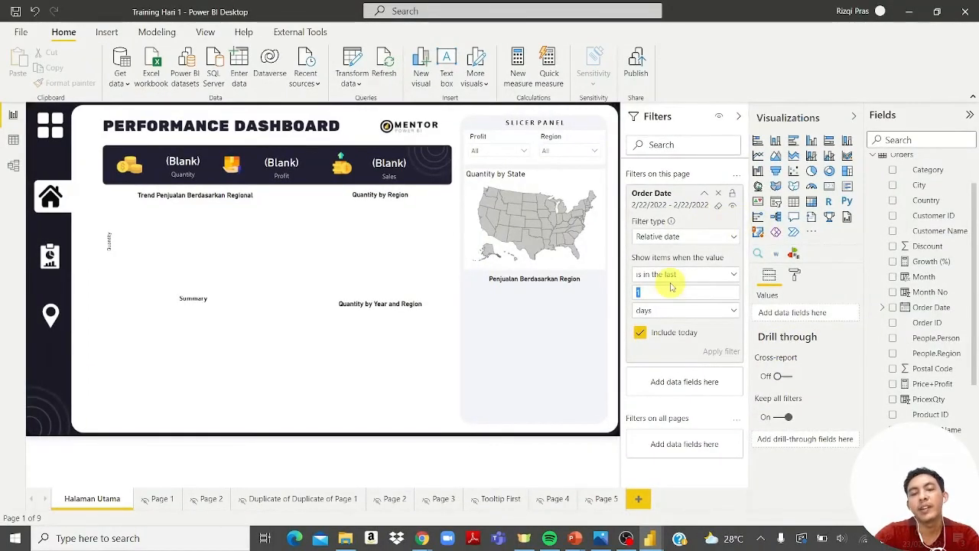
left_click(692, 274)
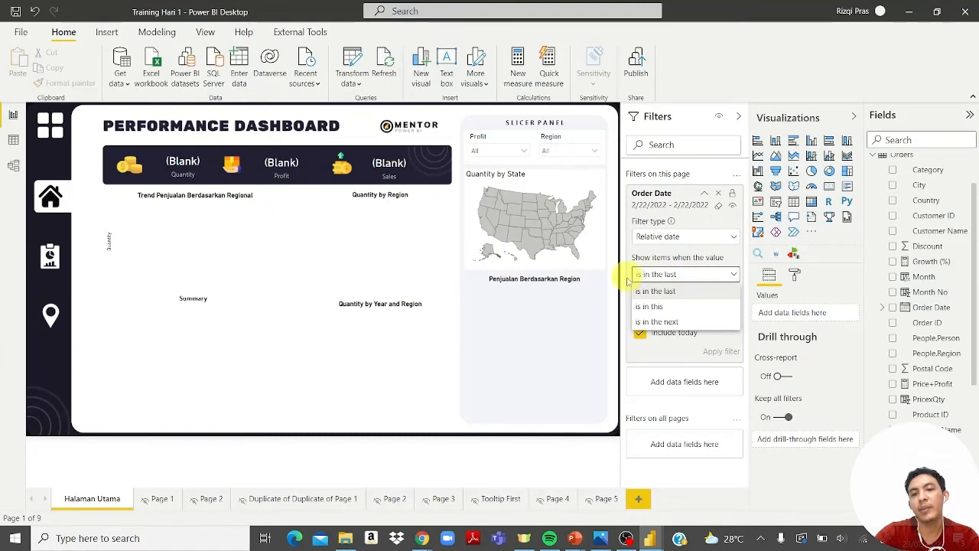
left_click(657, 291)
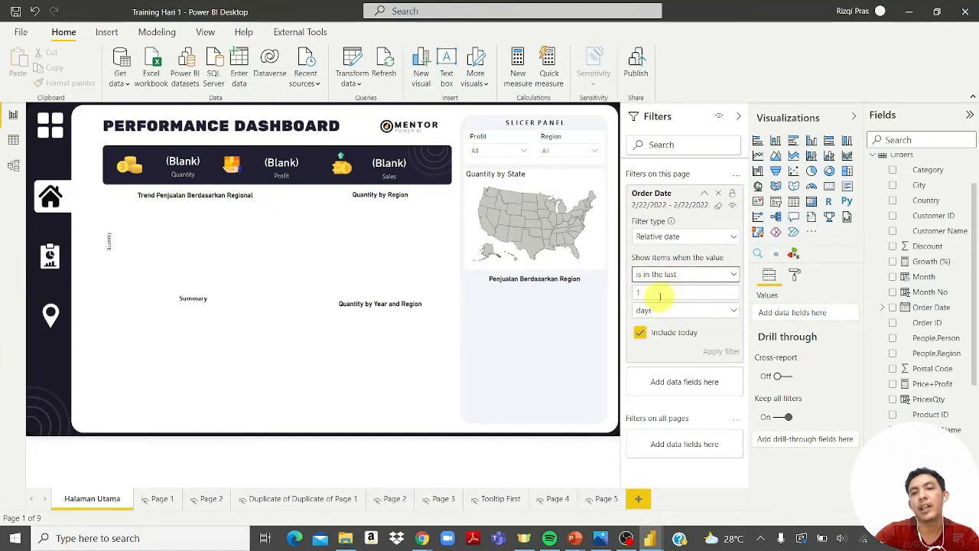
type("3")
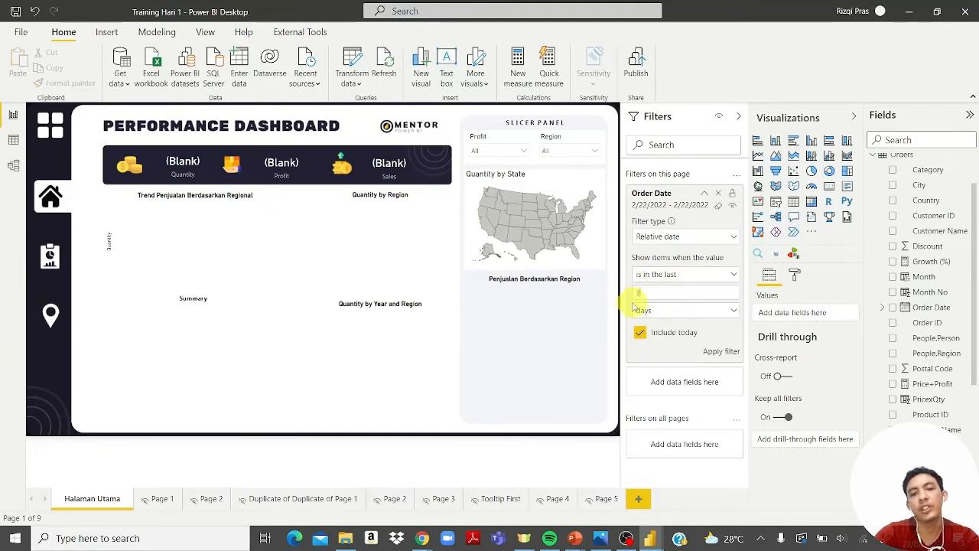
left_click(676, 310)
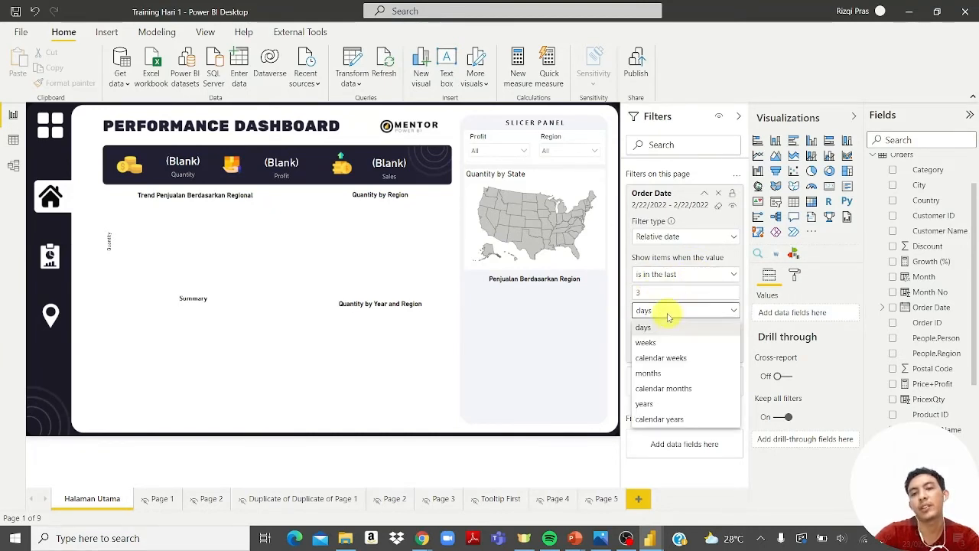
left_click(681, 403)
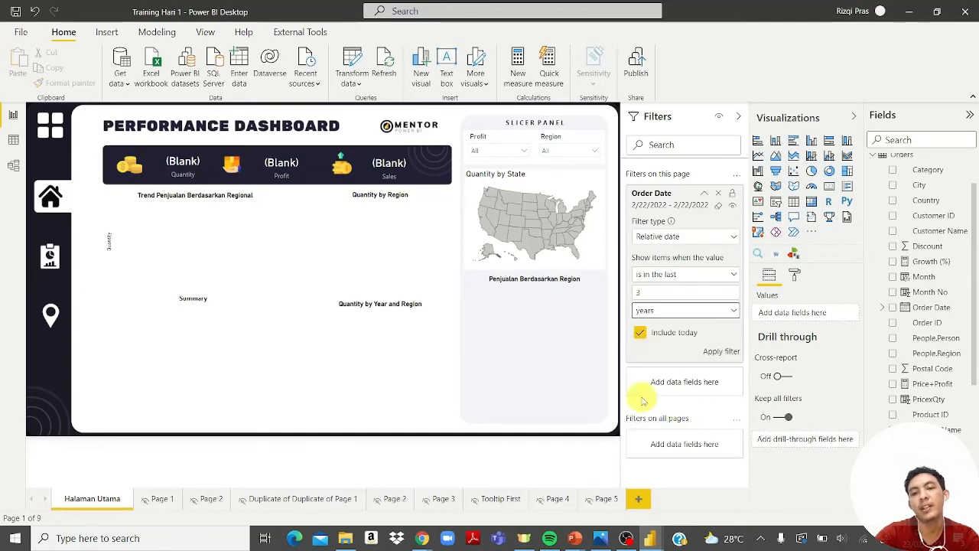
left_click(718, 355)
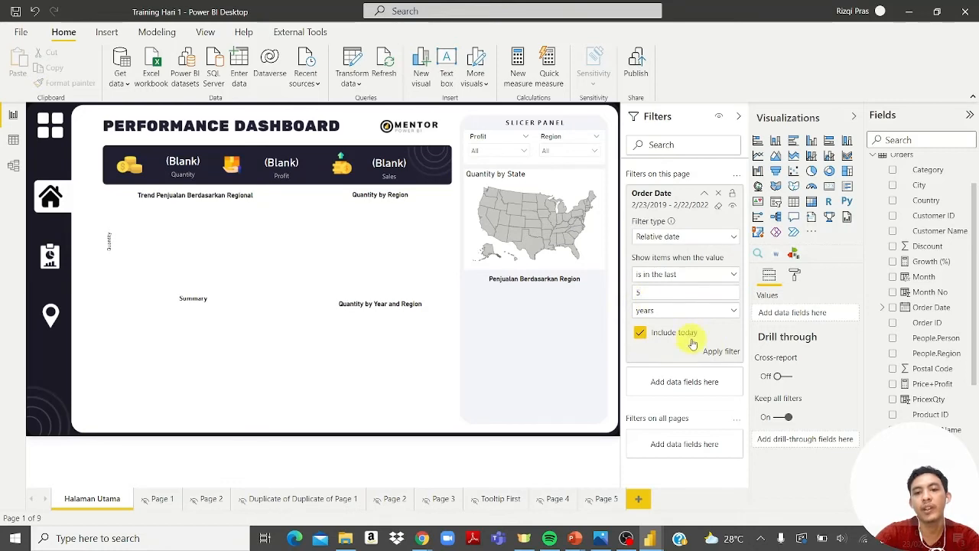
left_click(717, 352)
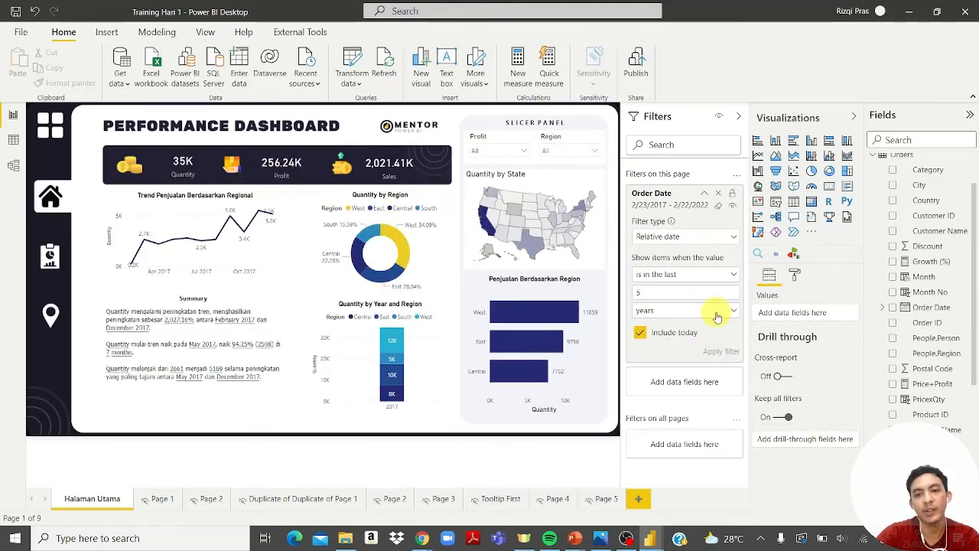
Review the number field and the available time units of the relative Order Date filter.
double_click(643, 292)
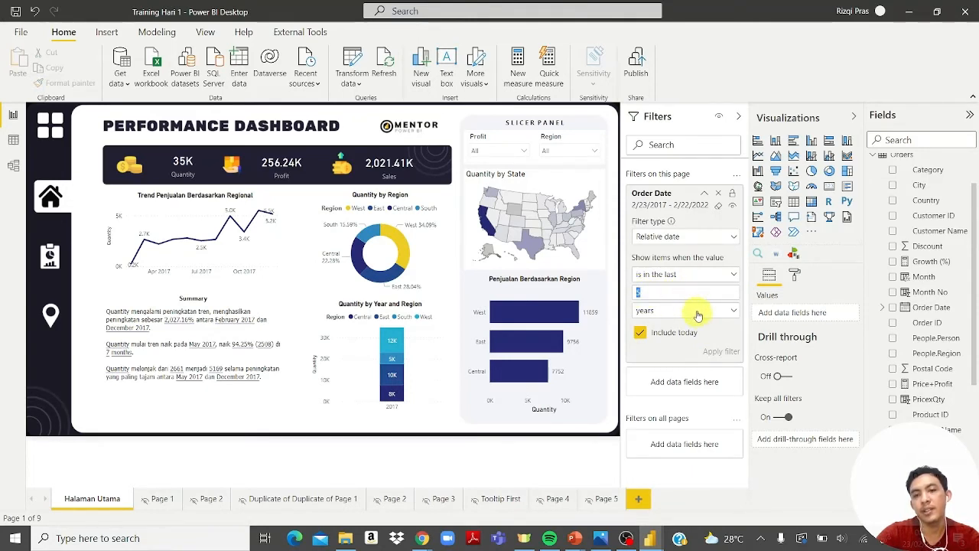
left_click(650, 293)
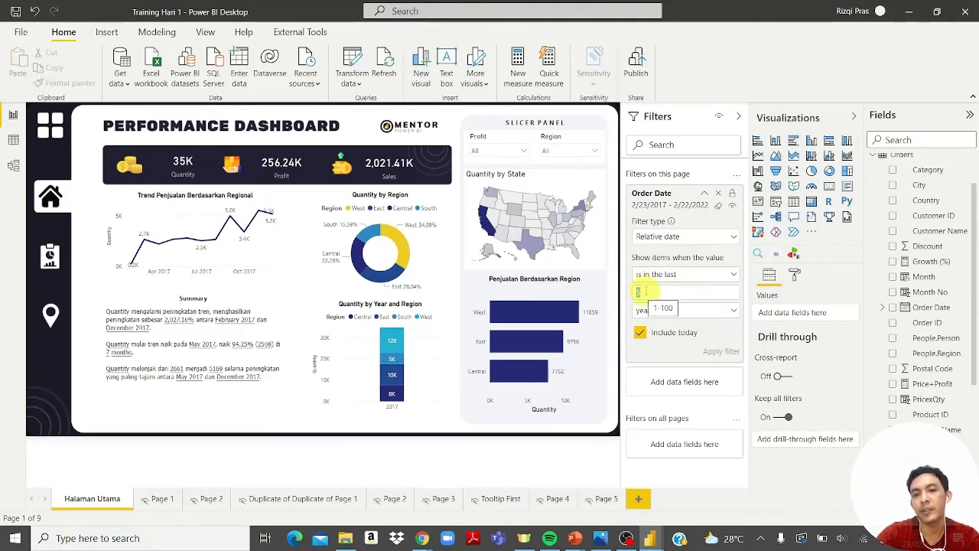
left_click(677, 310)
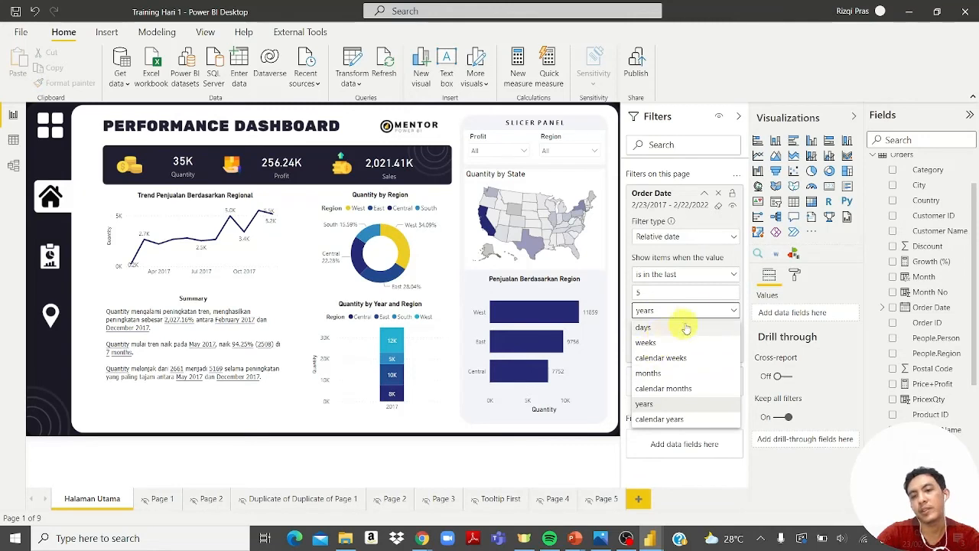
left_click(704, 282)
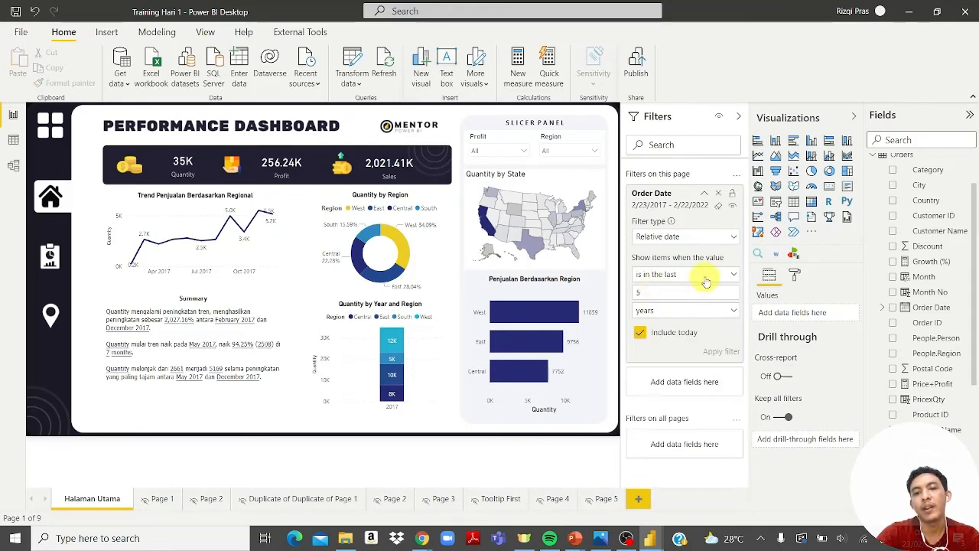
Switch the Order Date filter type to Relative time and review its time units.
left_click(677, 238)
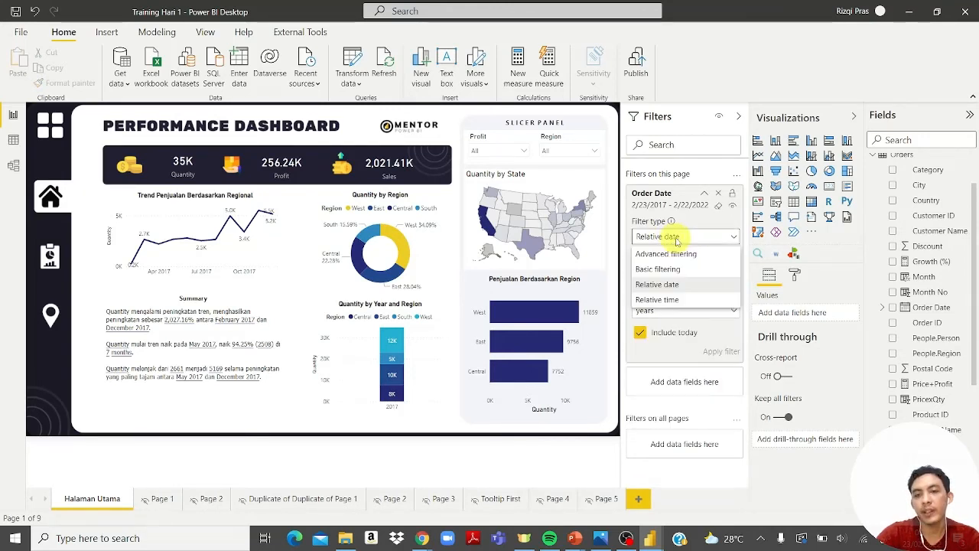
left_click(657, 300)
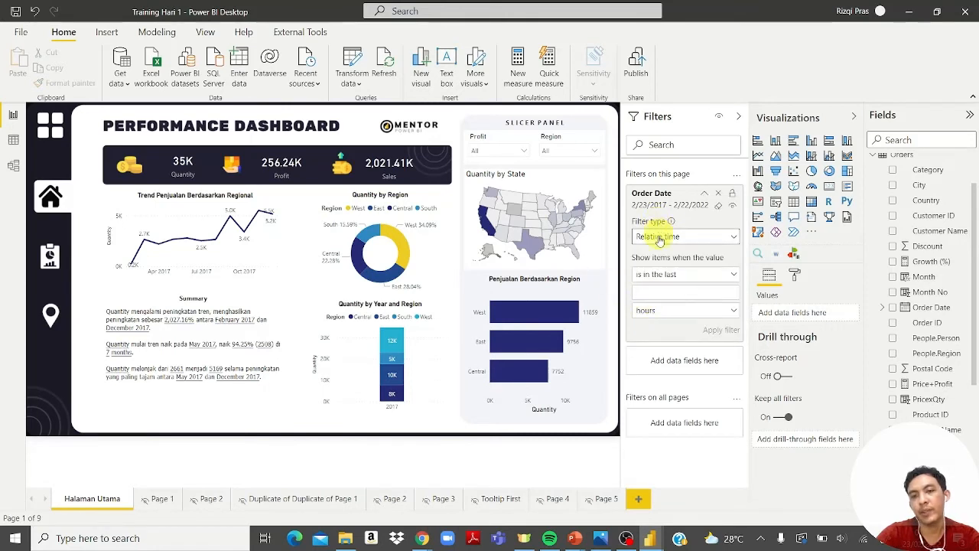
left_click(668, 310)
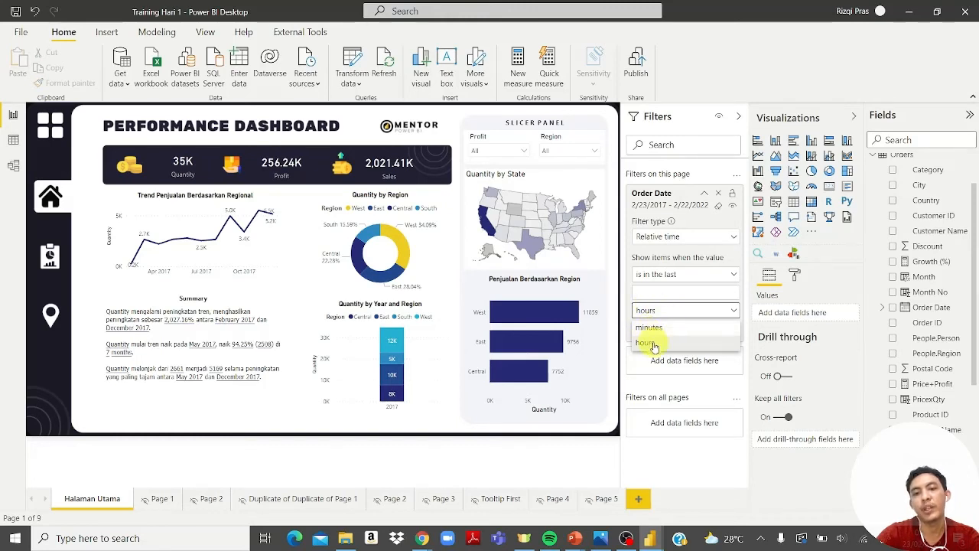
left_click(688, 292)
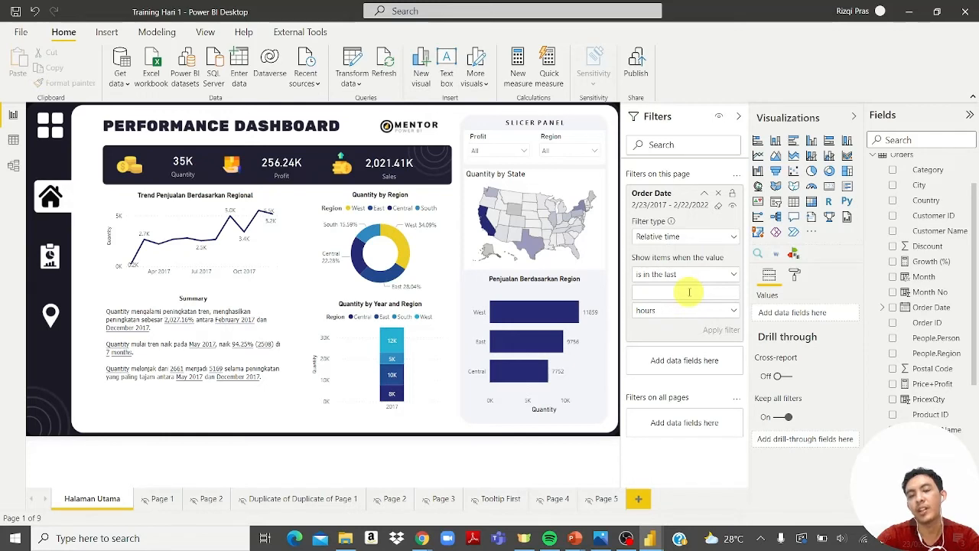
Remove the Order Date filter from the page-level filters.
left_click(721, 195)
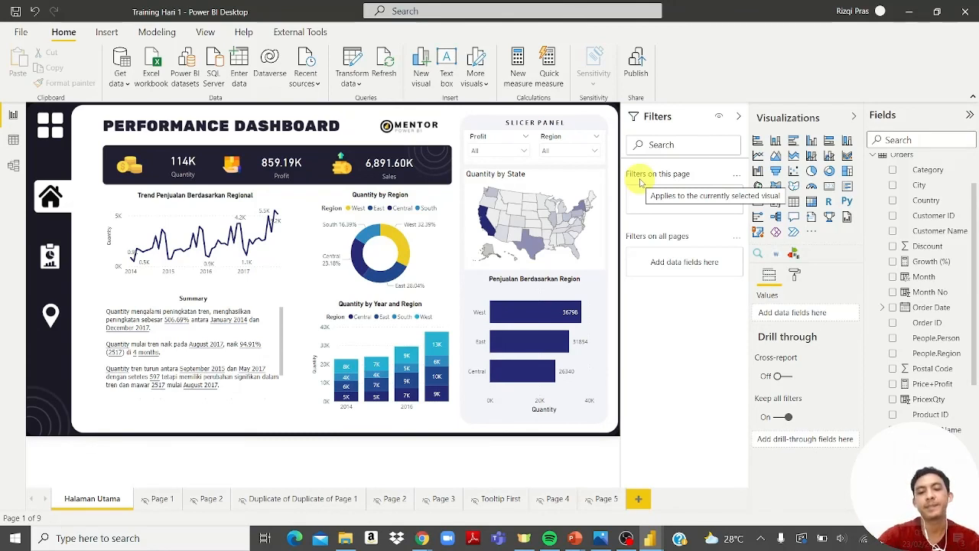
mouse_move(632, 541)
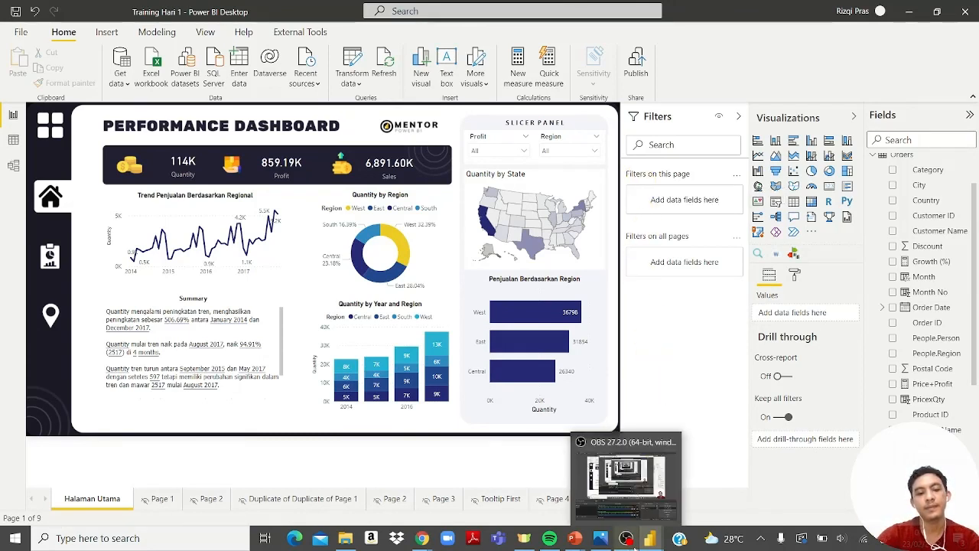